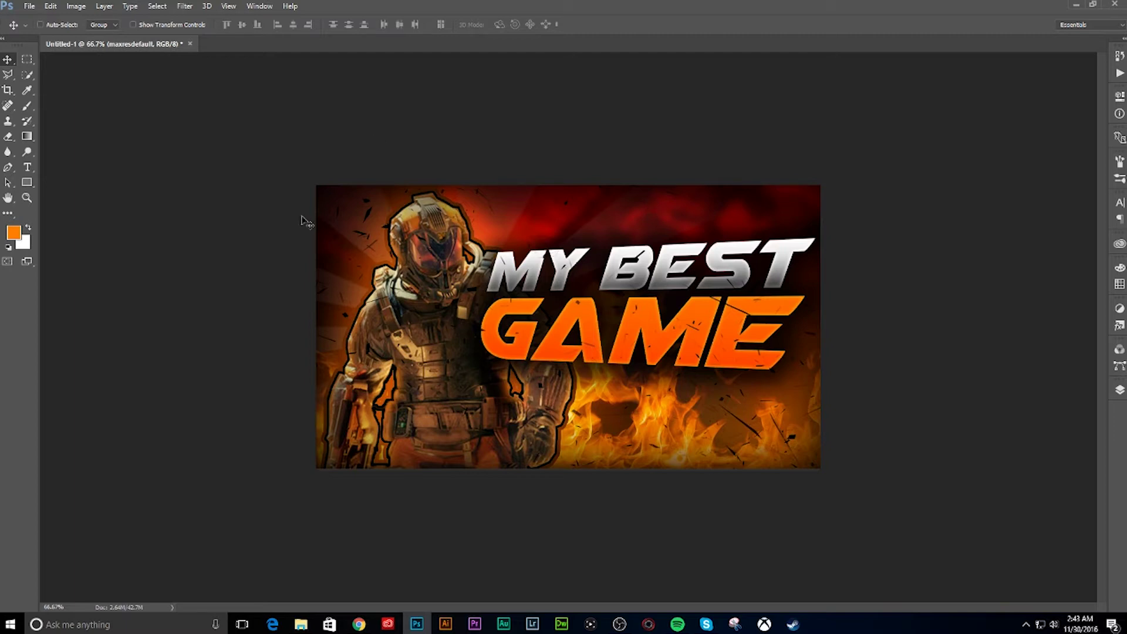
# Create a new white 1280×720 px document at 300 pixels/inch.
pyautogui.click(29, 7)
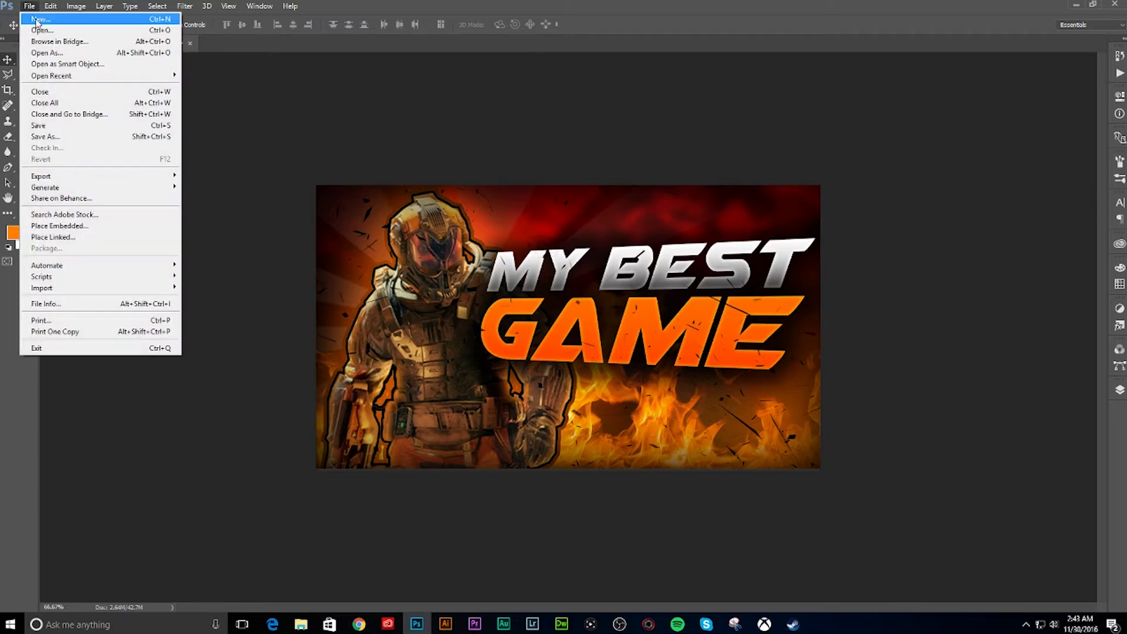
pyautogui.click(36, 21)
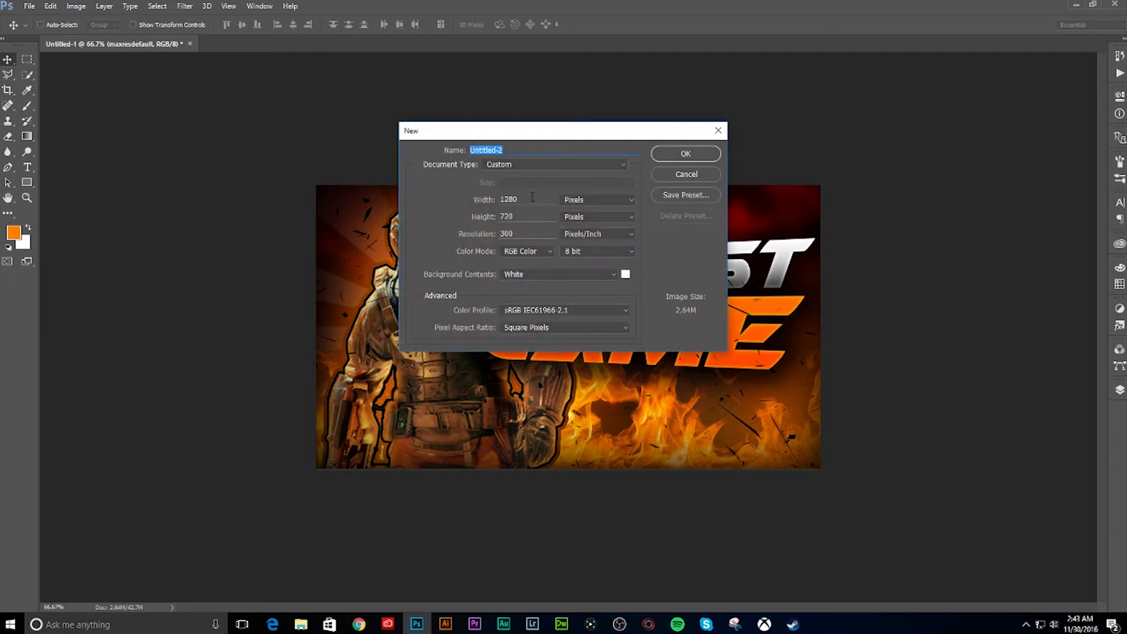
pyautogui.moveTo(524, 233); pyautogui.dragTo(501, 234)
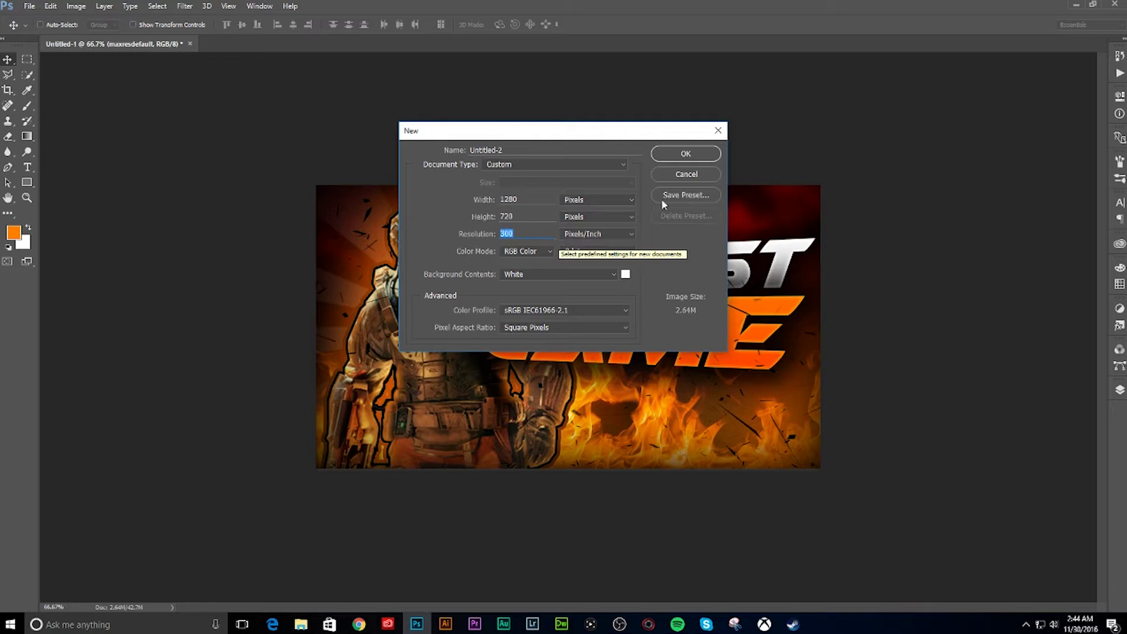
pyautogui.click(701, 158)
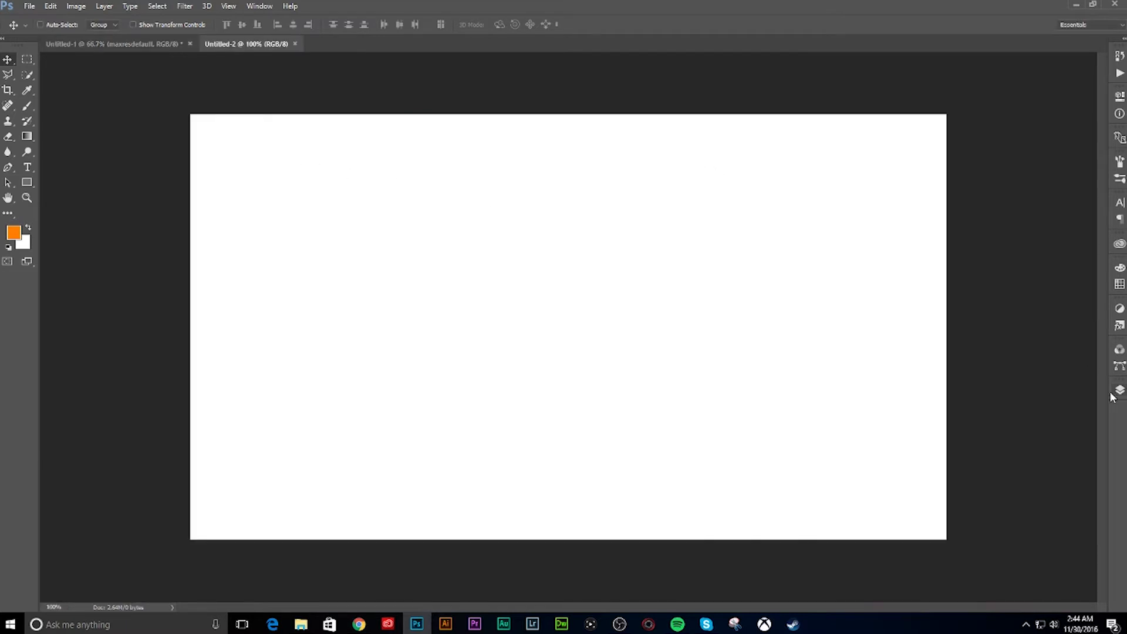
# Place the maxresdefault snowy town image onto the new canvas.
pyautogui.click(302, 626)
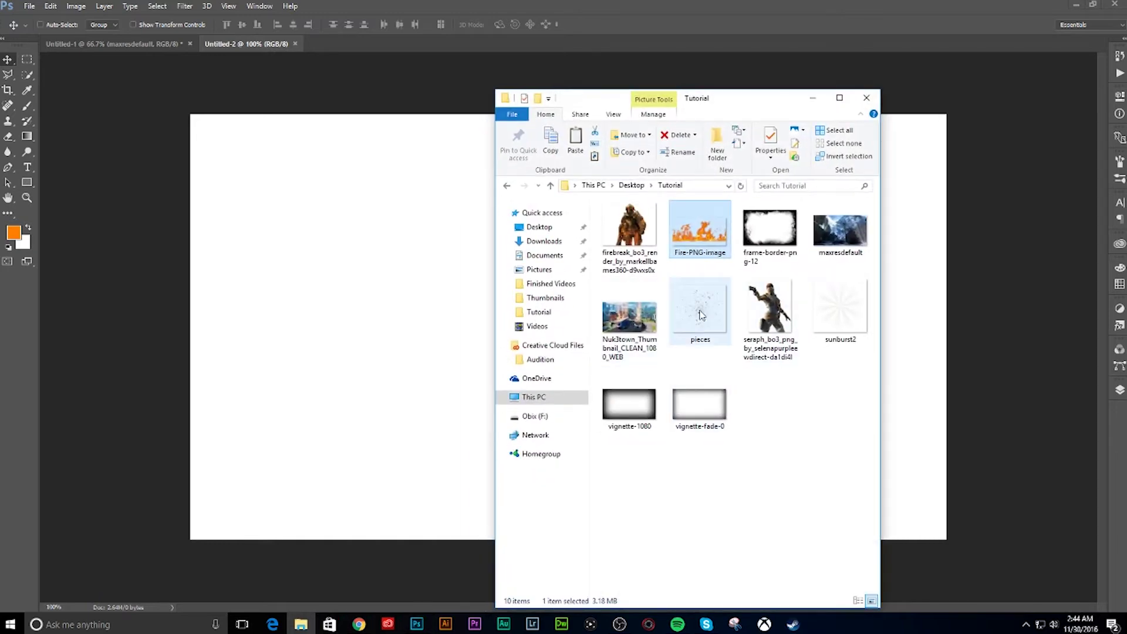
pyautogui.moveTo(839, 232); pyautogui.dragTo(412, 314)
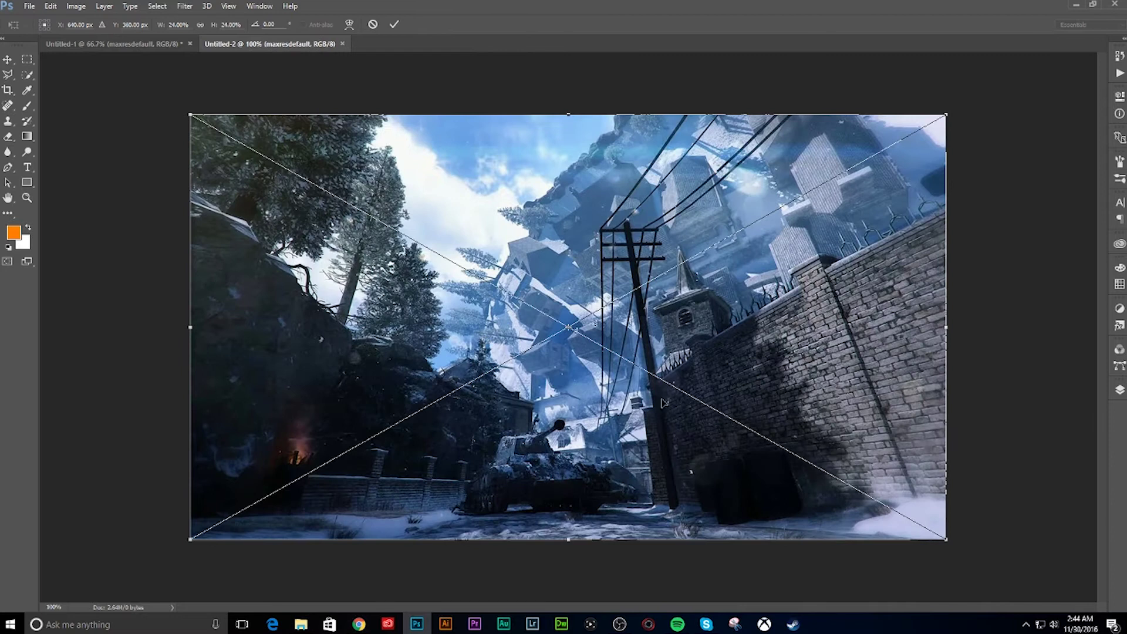
pyautogui.press('Return')
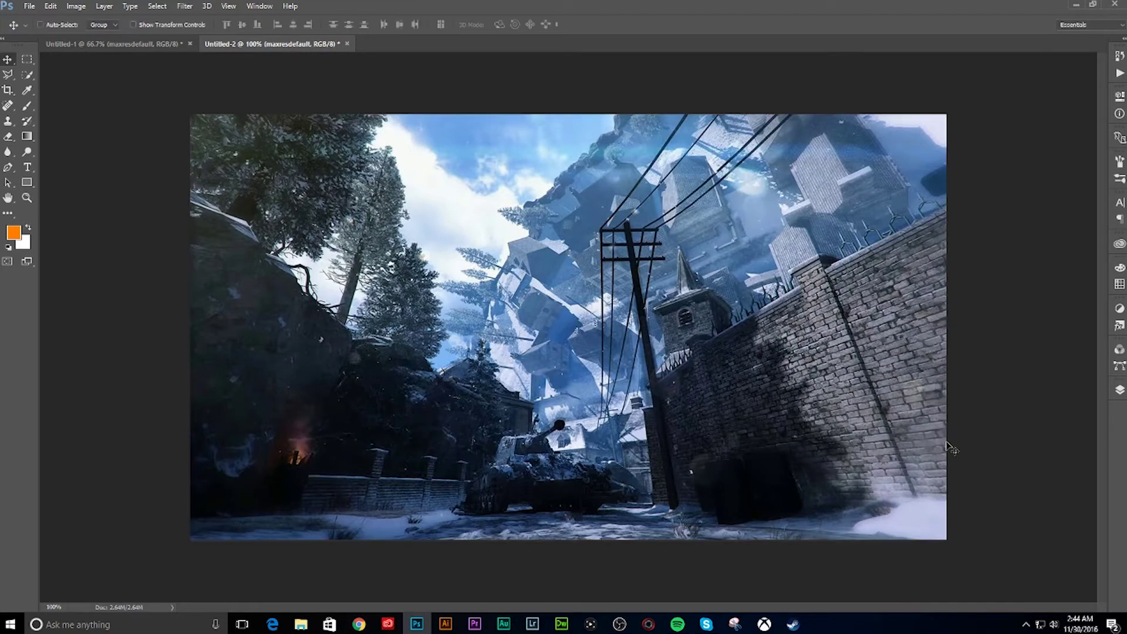
# Delete the white Background layer so the scene is the only layer.
pyautogui.click(1123, 394)
pyautogui.click(1054, 216)
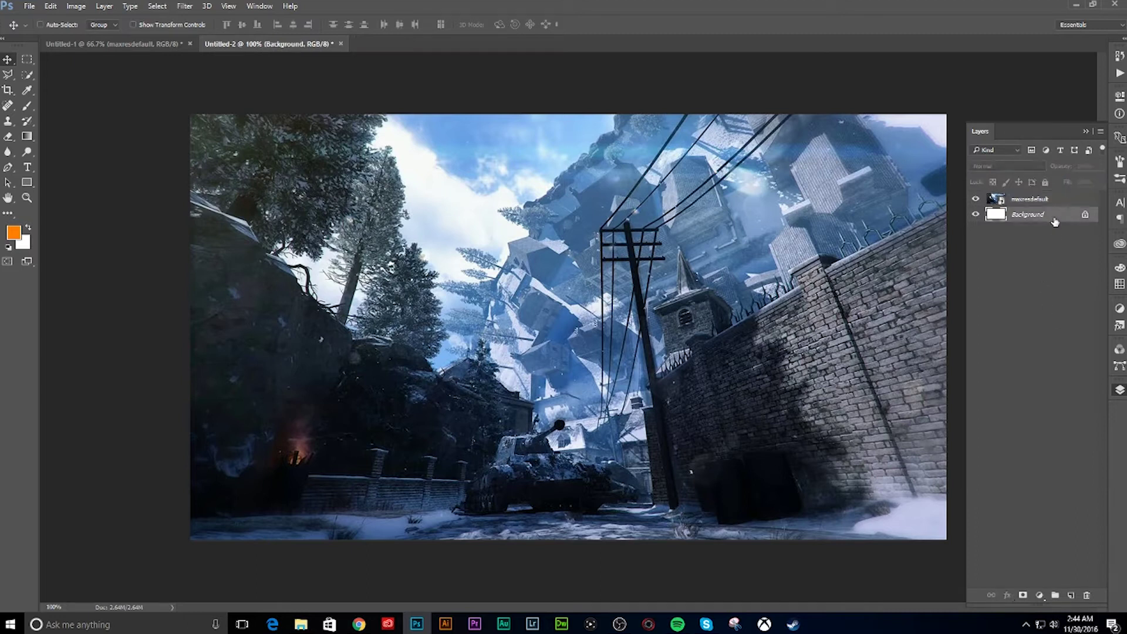
pyautogui.click(1086, 596)
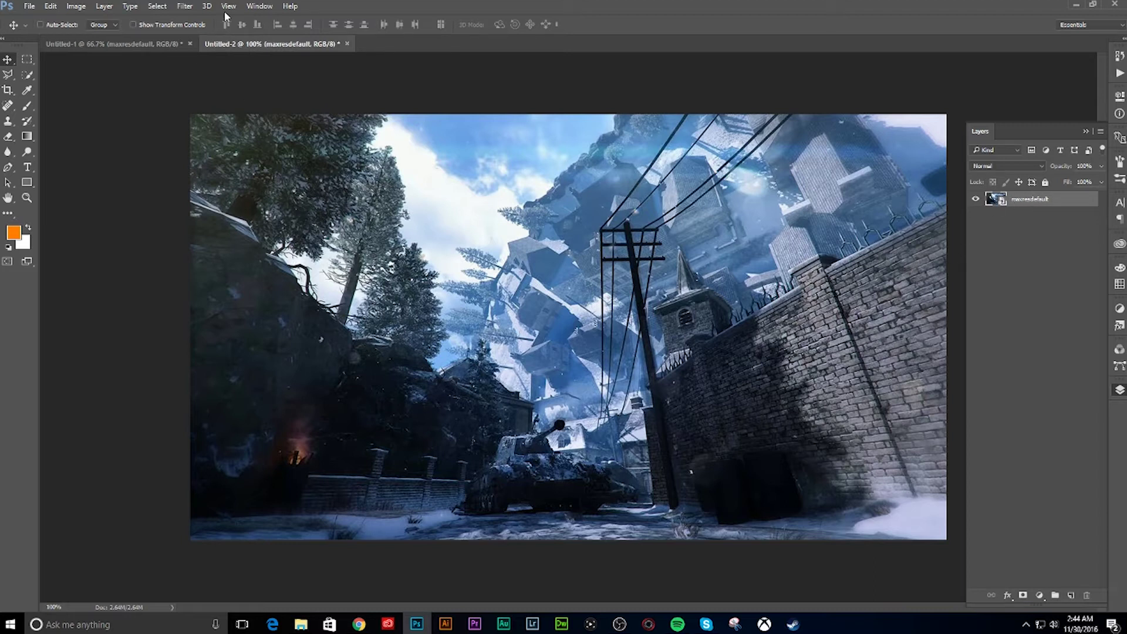
# Apply a Gaussian Blur of about 7.3 pixels radius to the snowy scene.
pyautogui.click(186, 8)
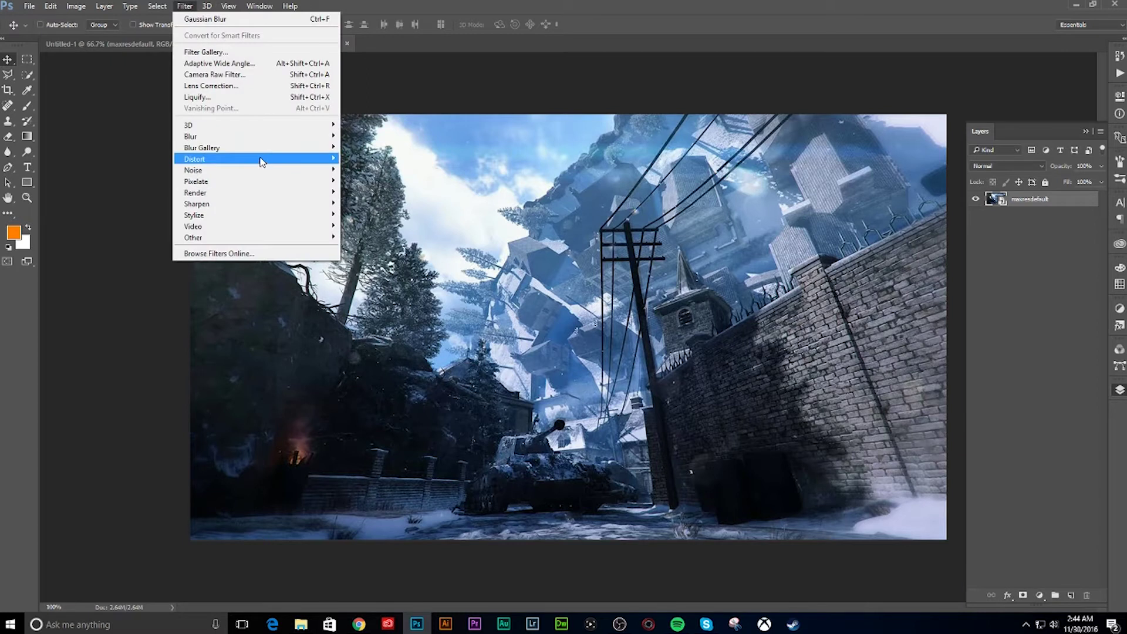
pyautogui.moveTo(255, 137)
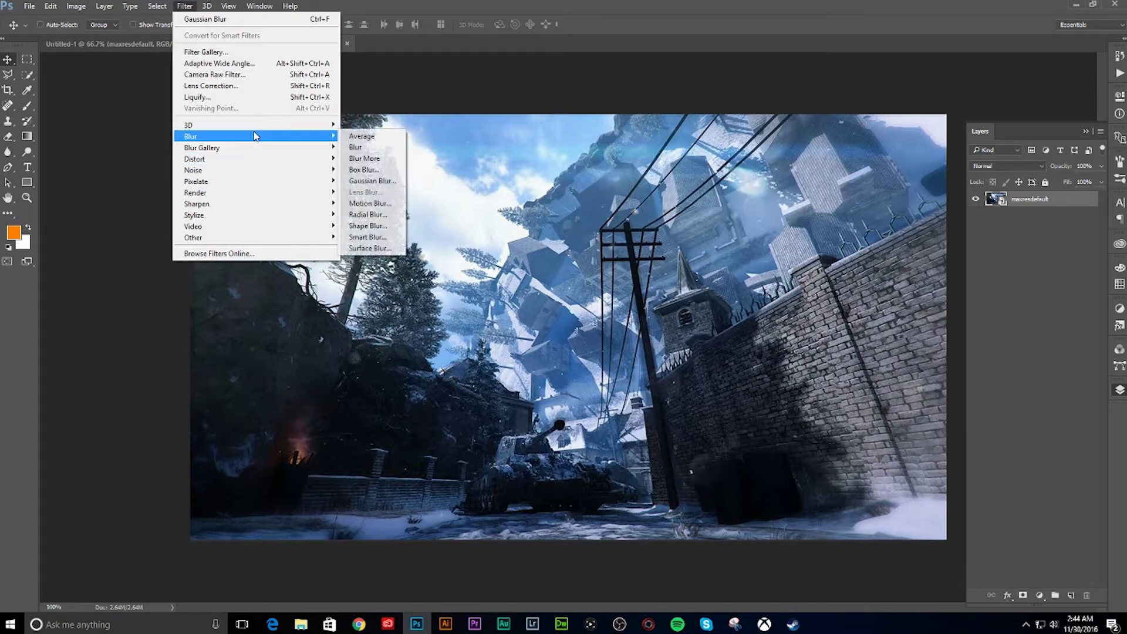
pyautogui.click(378, 183)
pyautogui.moveTo(730, 306); pyautogui.dragTo(721, 308)
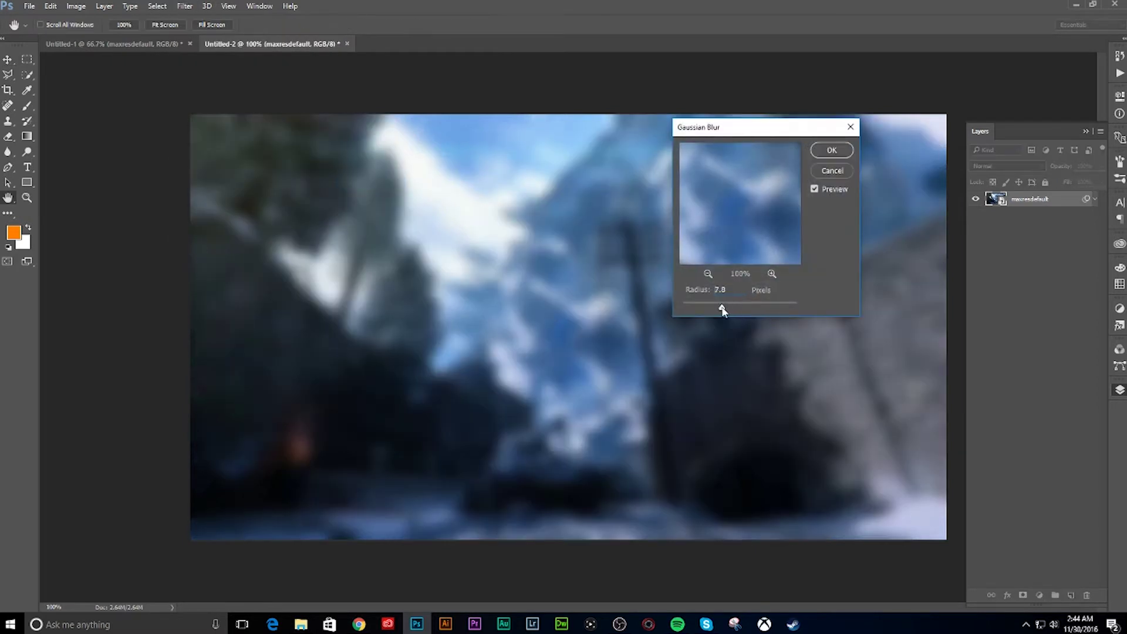
pyautogui.click(833, 152)
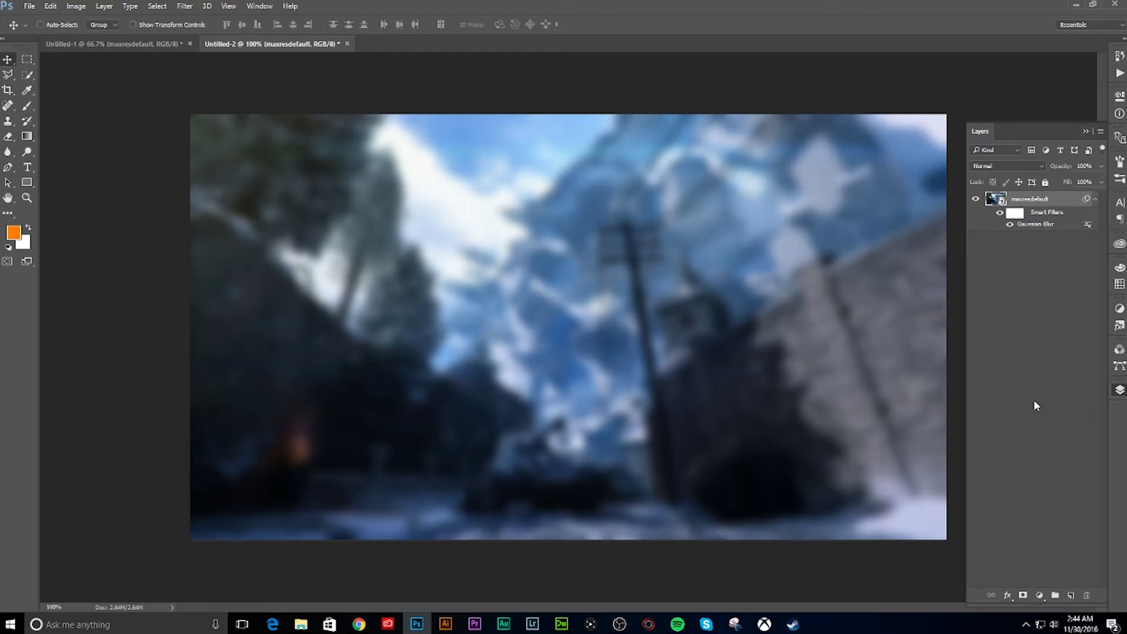
# Add a new Layer 1 and draw a trial gradient across it.
pyautogui.click(1069, 596)
pyautogui.click(26, 138)
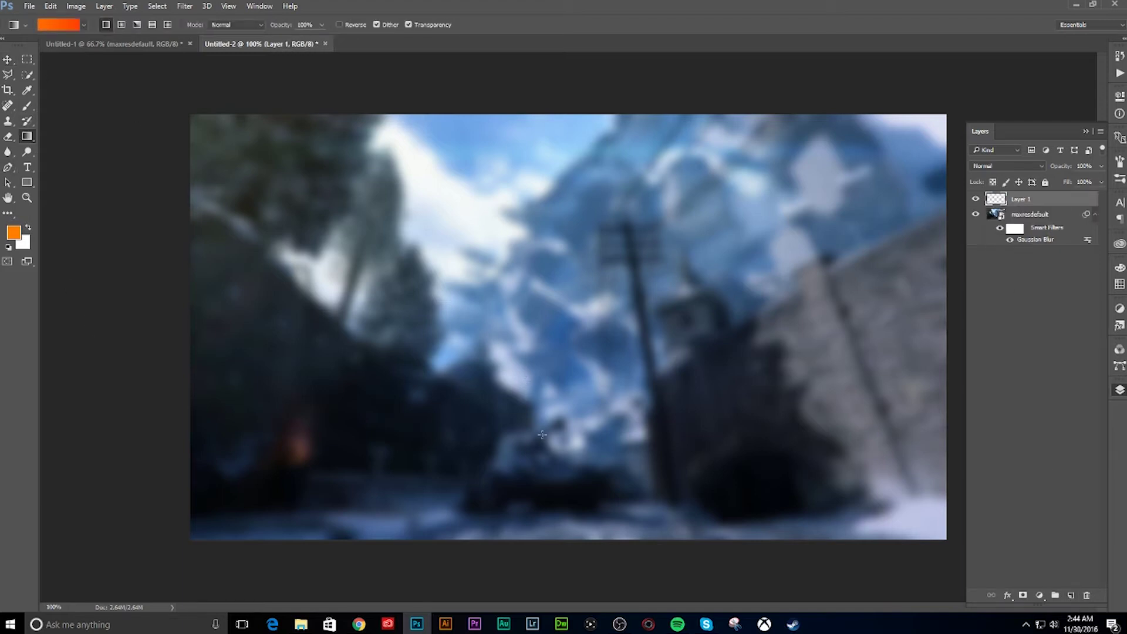
pyautogui.moveTo(578, 538)
pyautogui.mouseDown()
pyautogui.moveTo(559, 308)
pyautogui.moveTo(576, 179)
pyautogui.moveTo(559, 147)
pyautogui.moveTo(561, 106)
pyautogui.moveTo(580, 165)
pyautogui.moveTo(585, 538)
pyautogui.mouseUp()
pyautogui.click(57, 24)
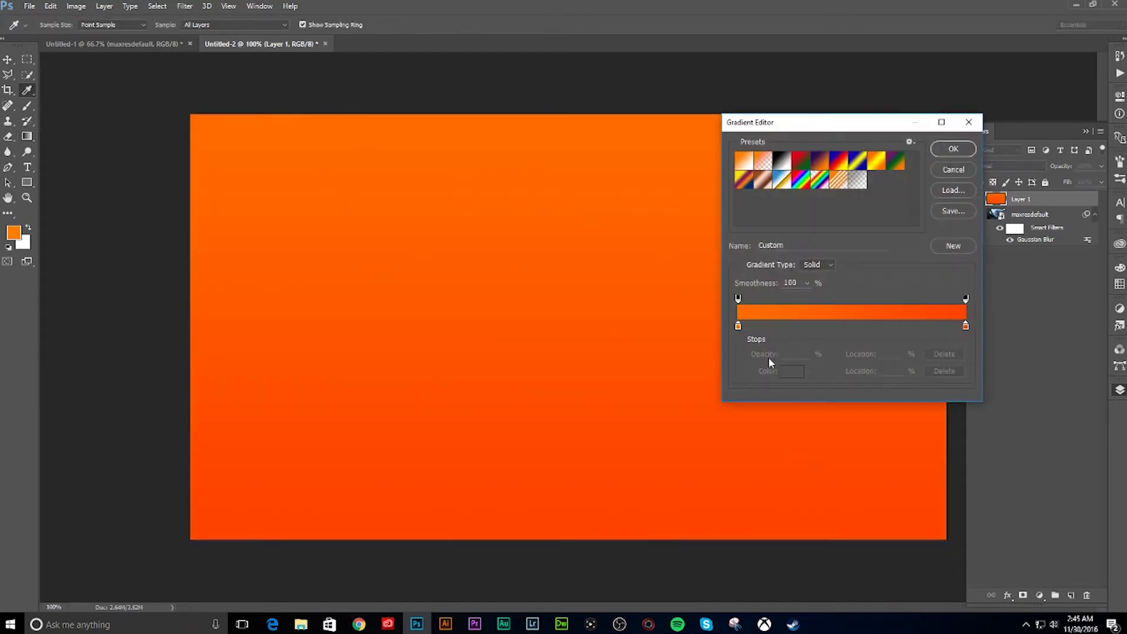
pyautogui.click(953, 149)
pyautogui.moveTo(580, 534)
pyautogui.mouseDown()
pyautogui.moveTo(581, 147)
pyautogui.moveTo(581, 545)
pyautogui.mouseUp()
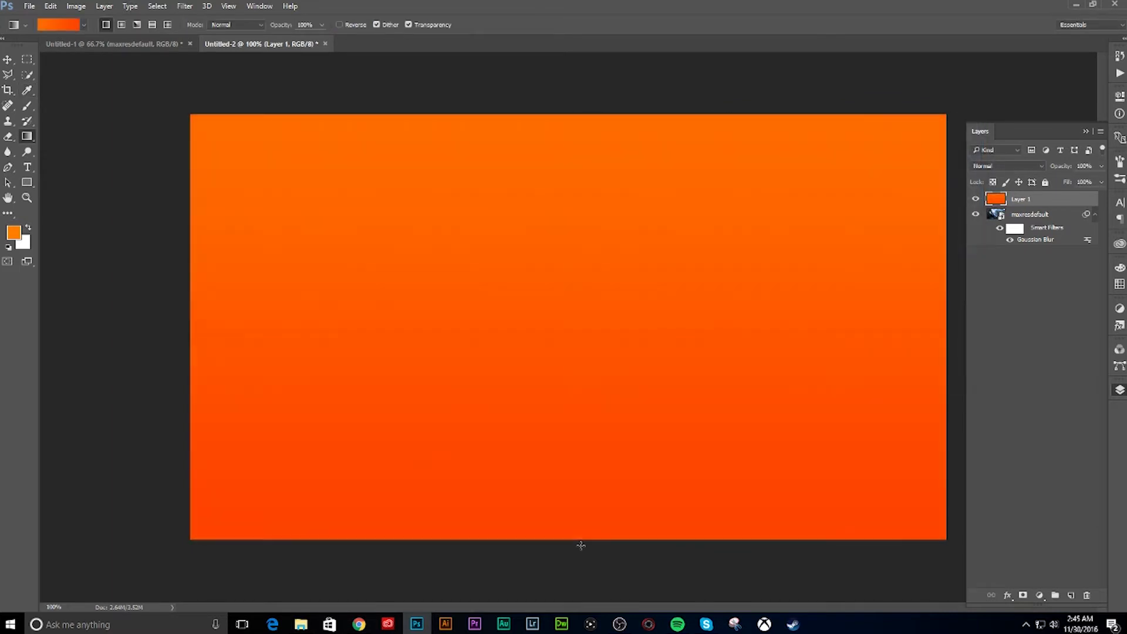
# Set the gradient stops to ff0000 and orange-red, then redraw it red at top, orange at bottom.
pyautogui.click(52, 27)
pyautogui.doubleClick(738, 326)
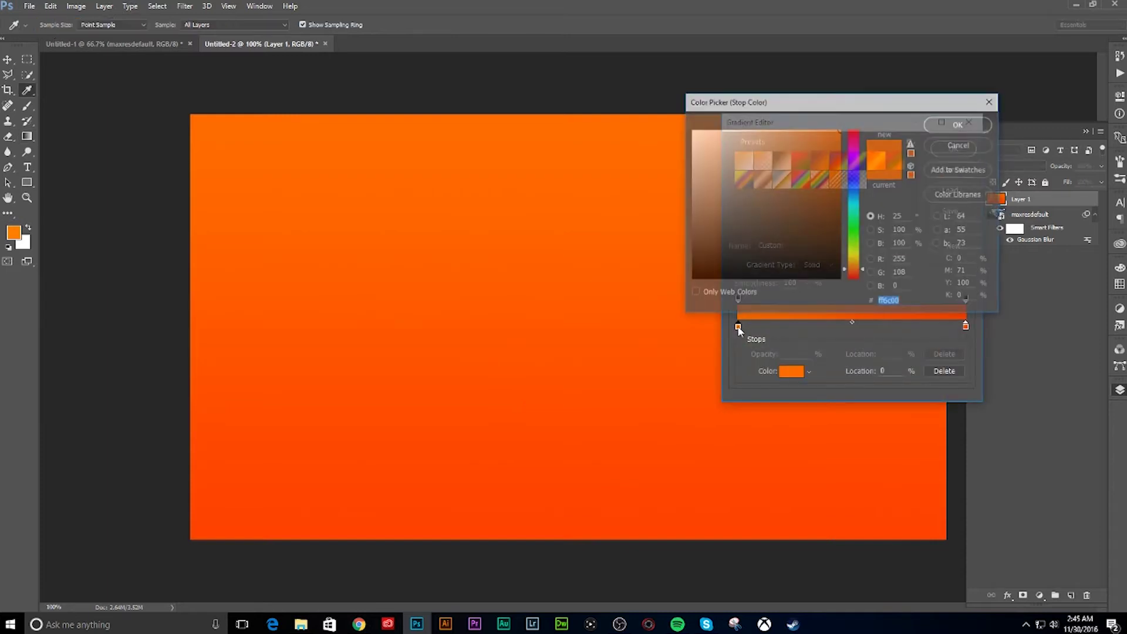
pyautogui.write('ff0000')
pyautogui.click(952, 124)
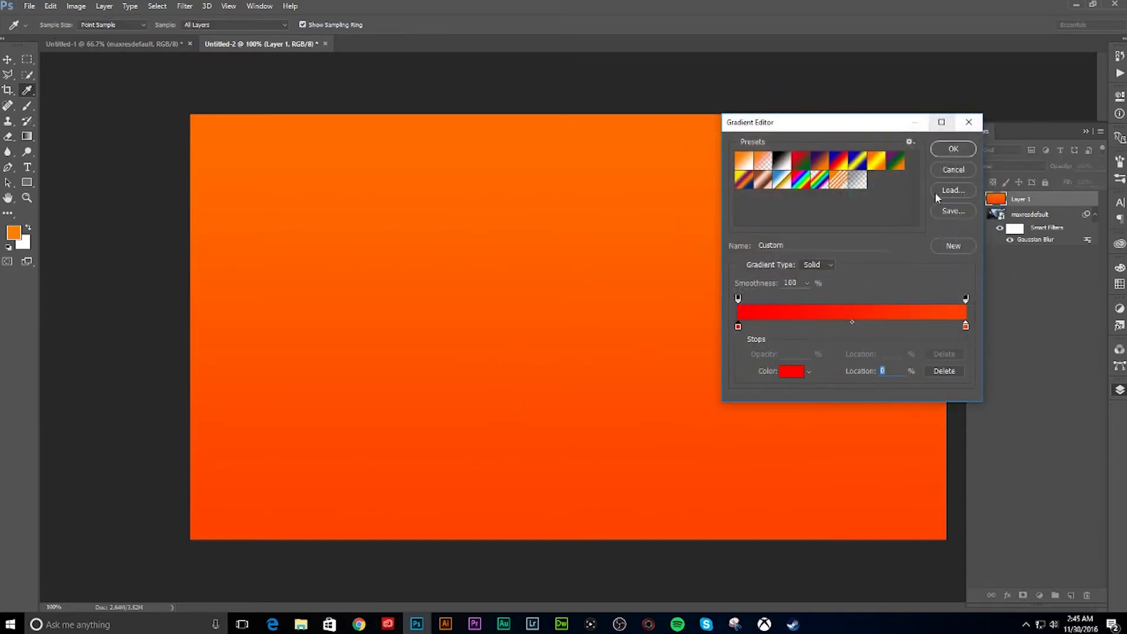
pyautogui.doubleClick(966, 326)
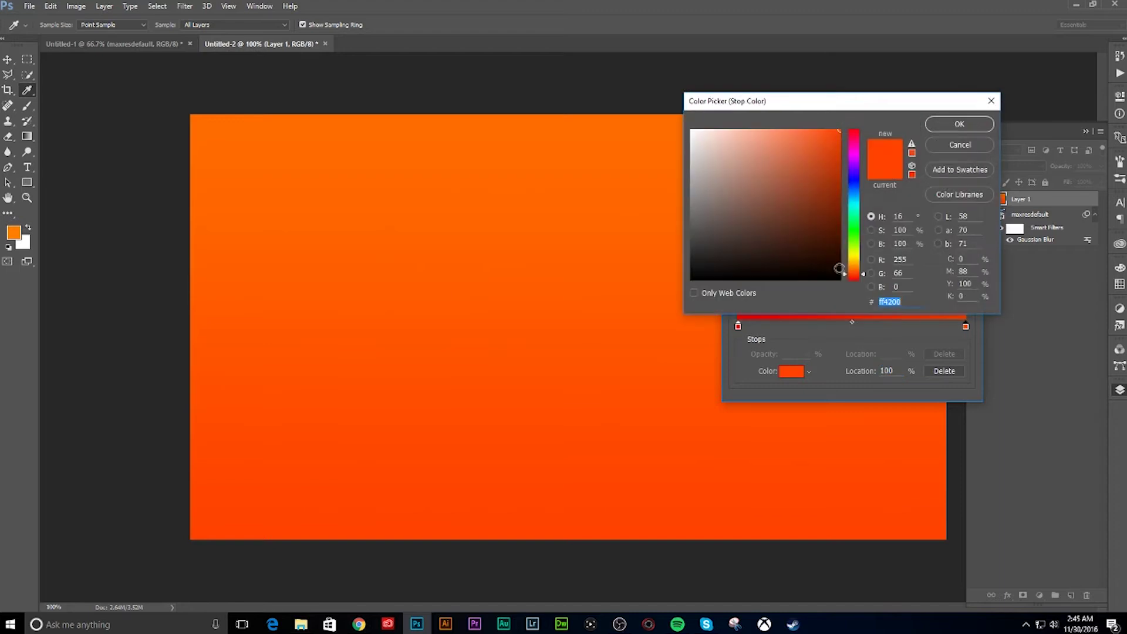
pyautogui.click(941, 125)
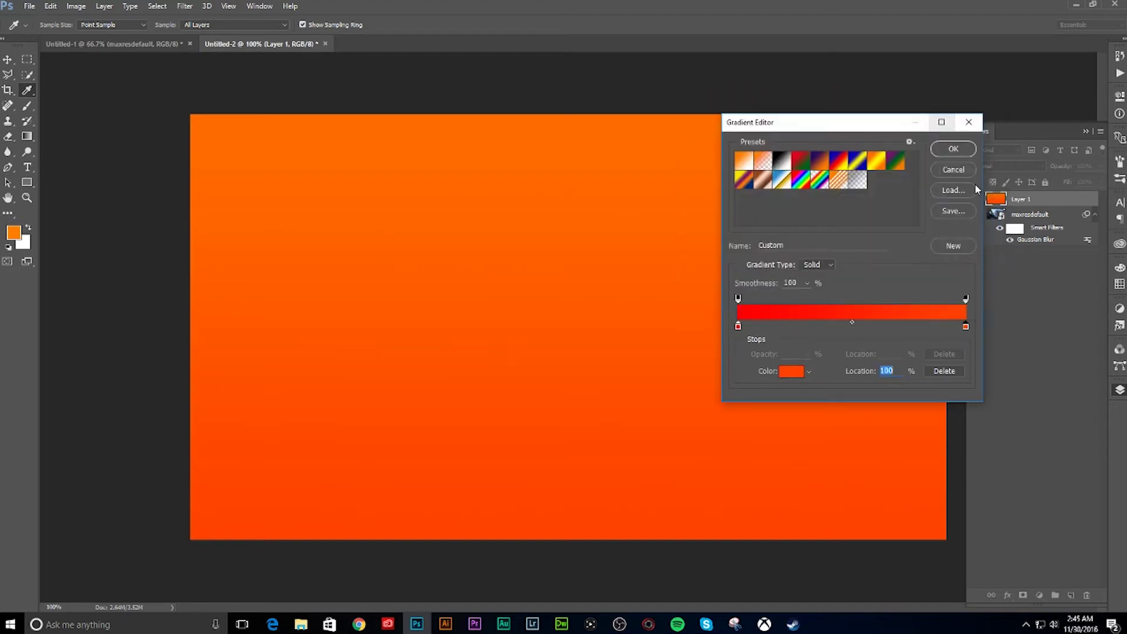
pyautogui.click(957, 154)
pyautogui.moveTo(497, 534); pyautogui.dragTo(551, 500)
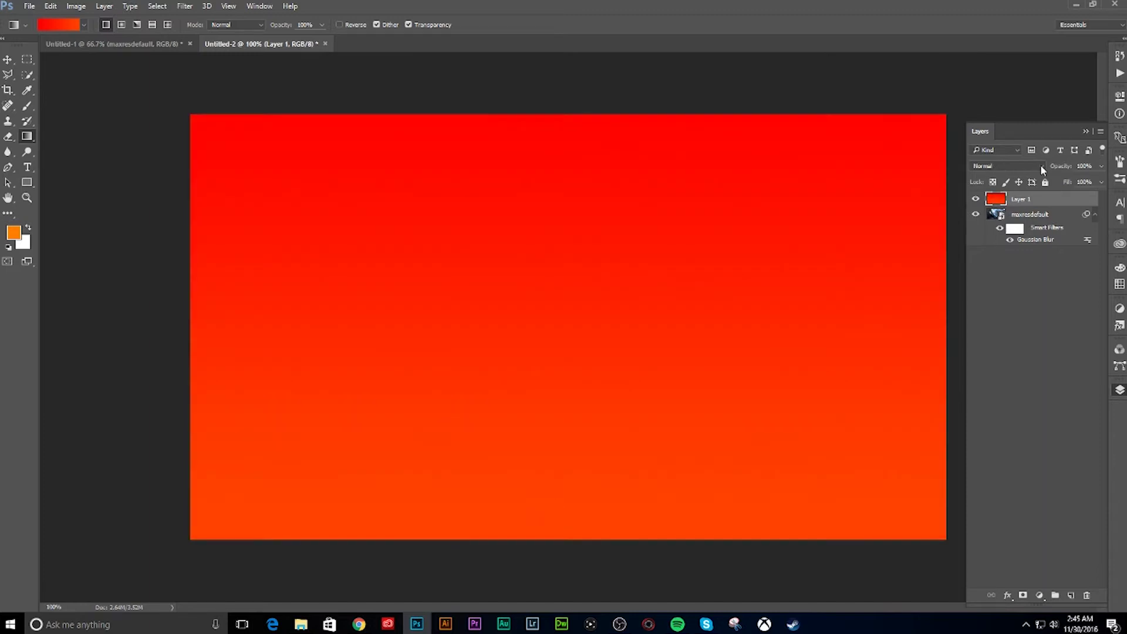
# Set Layer 1 to Multiply, after trying Linear Light, and redraw the gradient vertically.
pyautogui.click(1040, 170)
pyautogui.click(1033, 200)
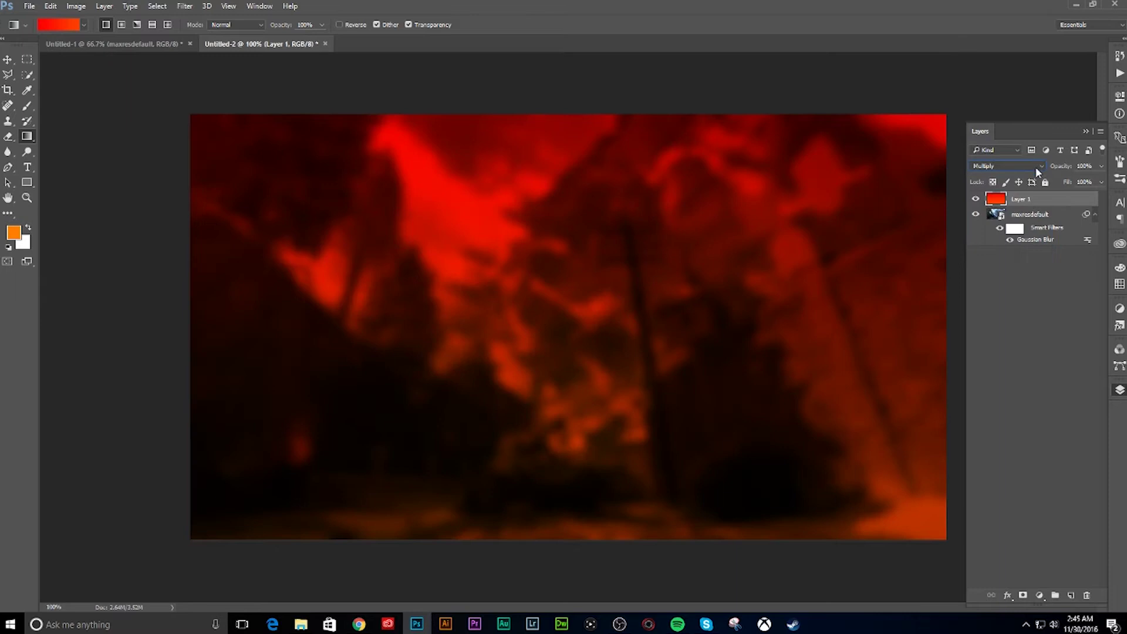
pyautogui.click(1034, 167)
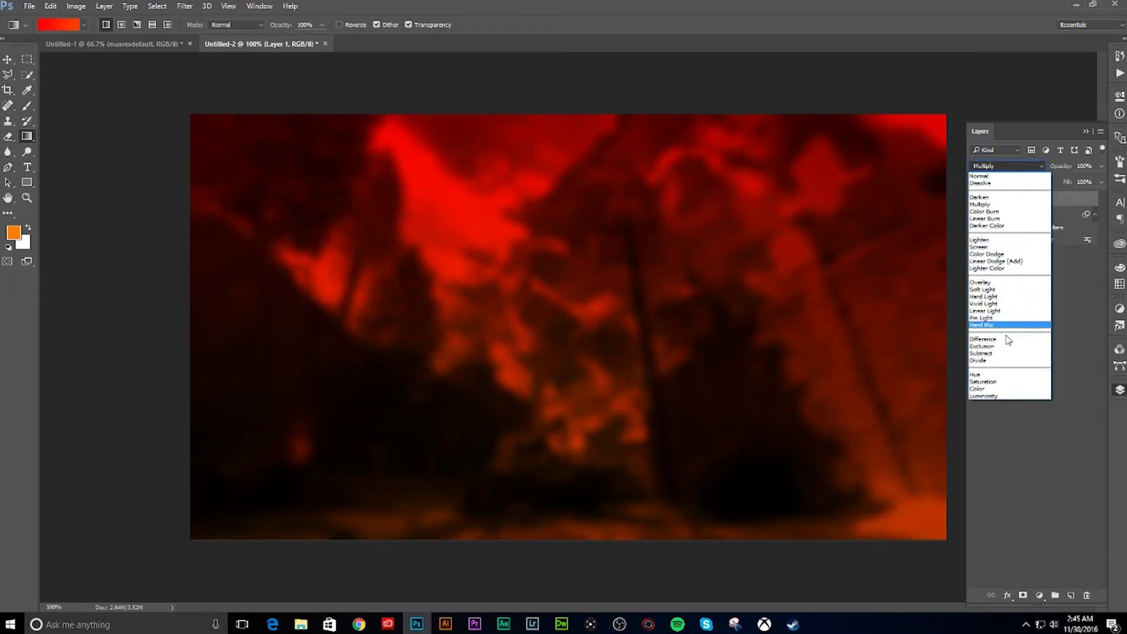
pyautogui.click(1009, 310)
pyautogui.click(1033, 168)
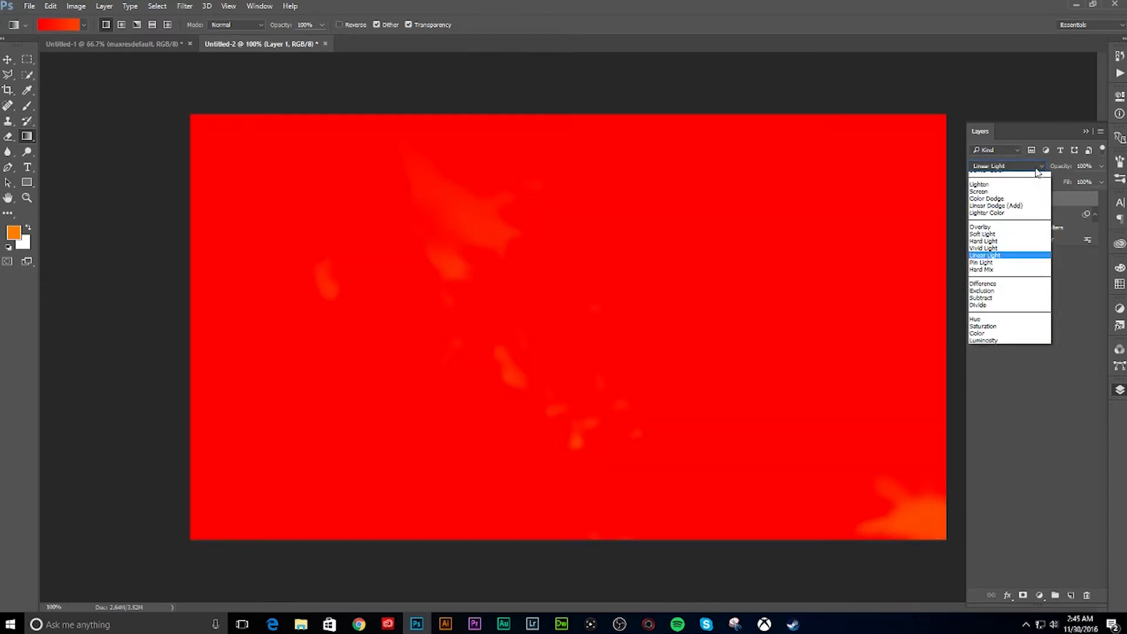
pyautogui.click(1021, 208)
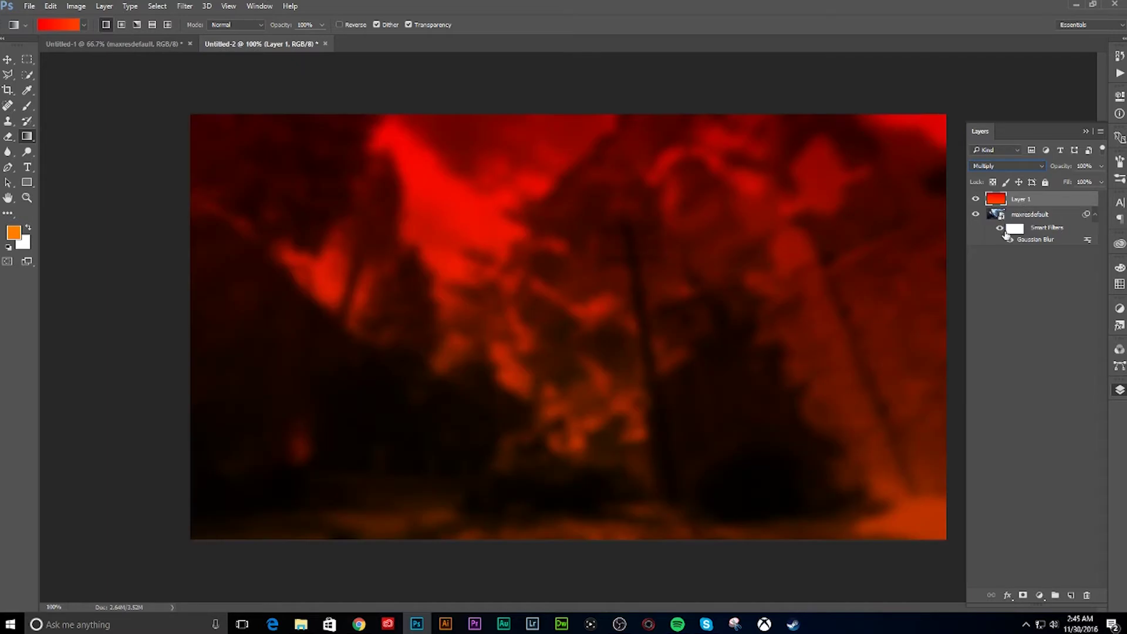
pyautogui.moveTo(616, 536)
pyautogui.mouseDown()
pyautogui.moveTo(615, 155)
pyautogui.moveTo(604, 531)
pyautogui.mouseUp()
pyautogui.moveTo(601, 536); pyautogui.dragTo(622, 125)
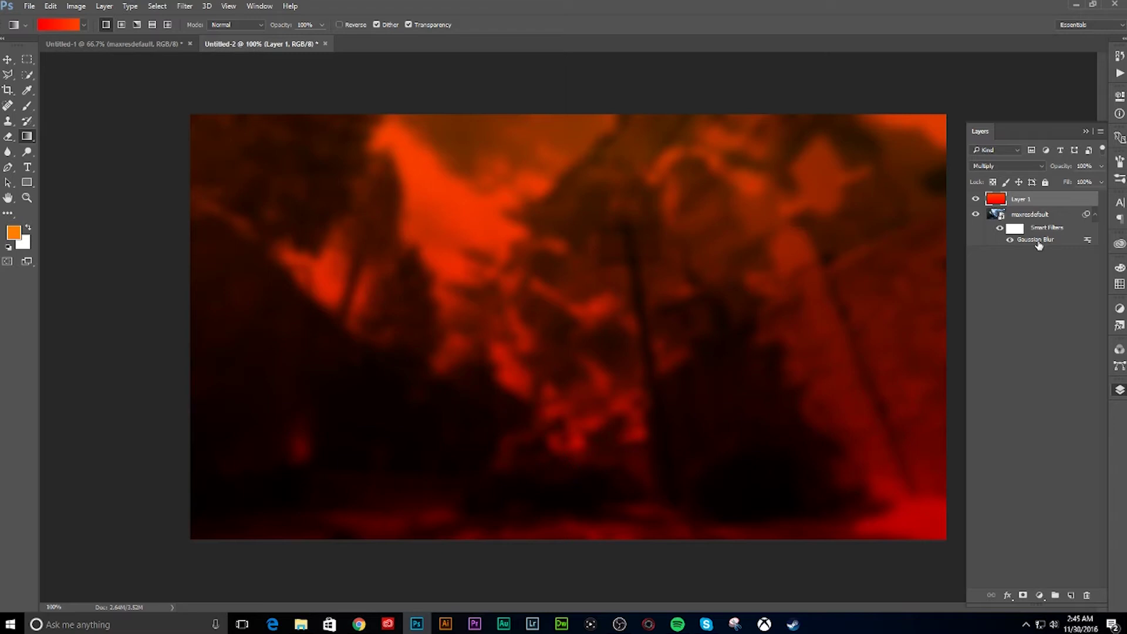
# Lower the scene's Gaussian Blur smart filter to about 5 pixels and open the Tutorial image folder.
pyautogui.click(1041, 221)
pyautogui.rightClick(1038, 218)
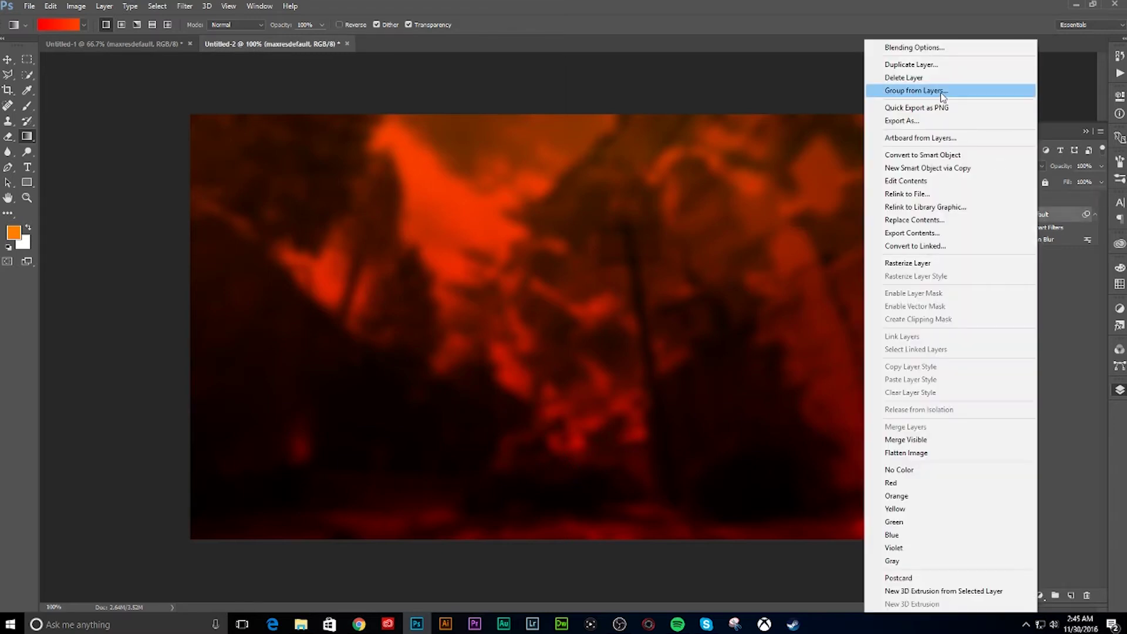
pyautogui.click(1060, 224)
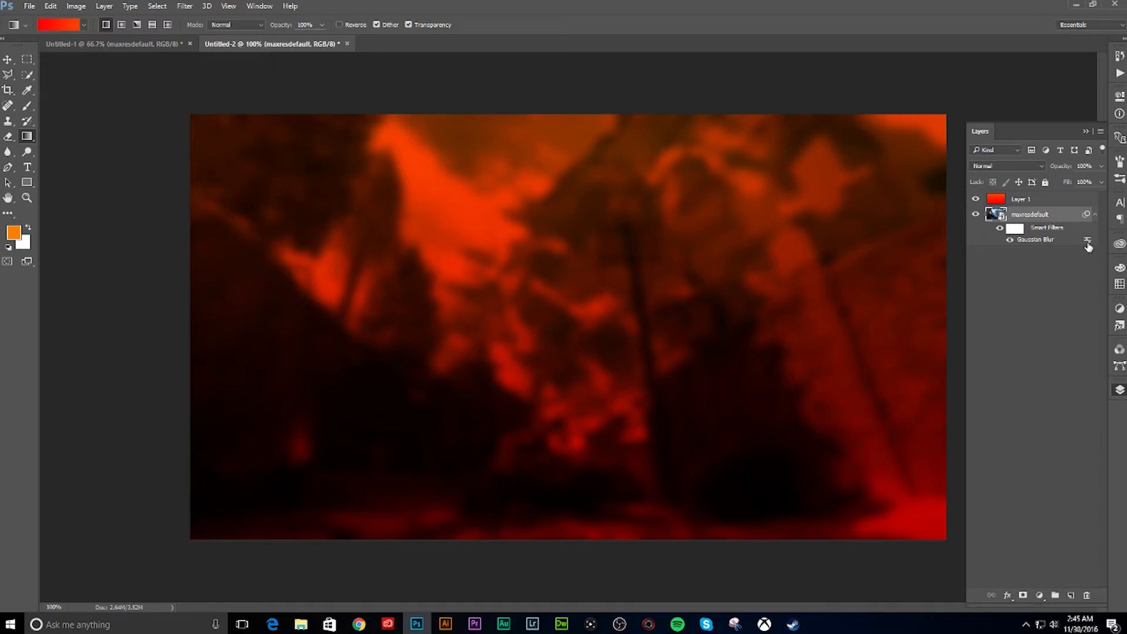
pyautogui.doubleClick(1048, 242)
pyautogui.moveTo(721, 307); pyautogui.dragTo(713, 307)
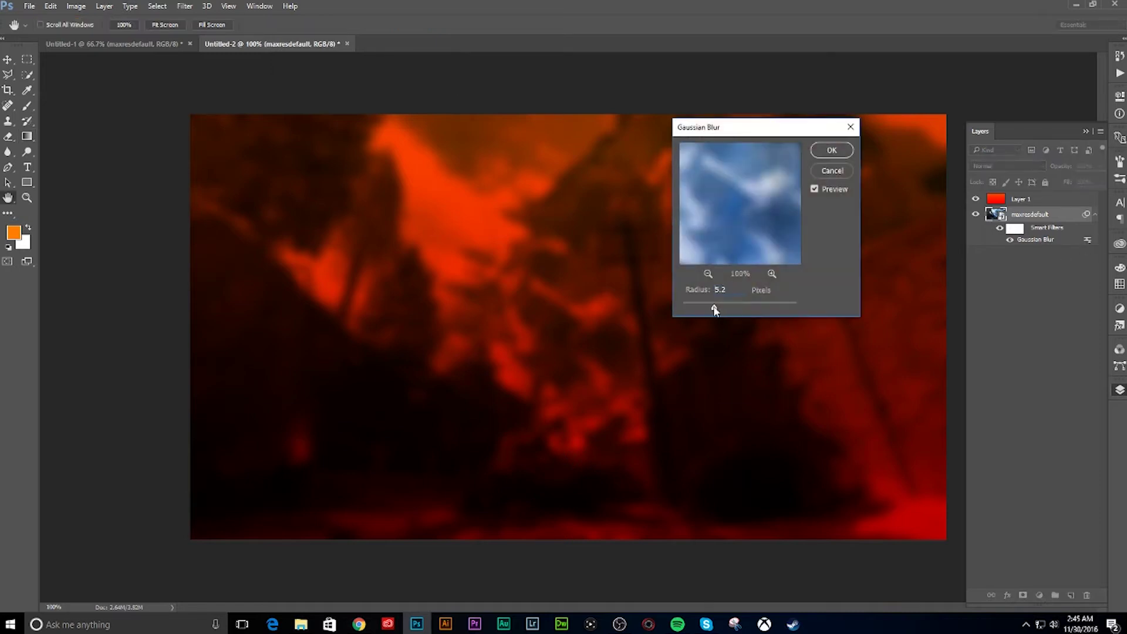
pyautogui.click(832, 150)
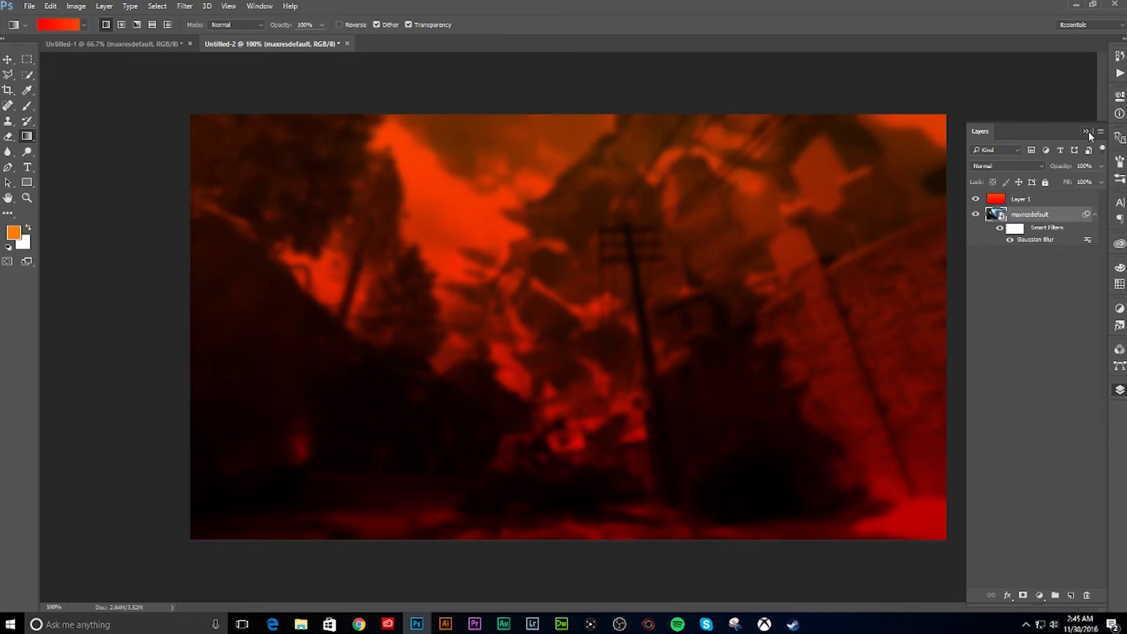
pyautogui.click(1088, 132)
pyautogui.click(300, 623)
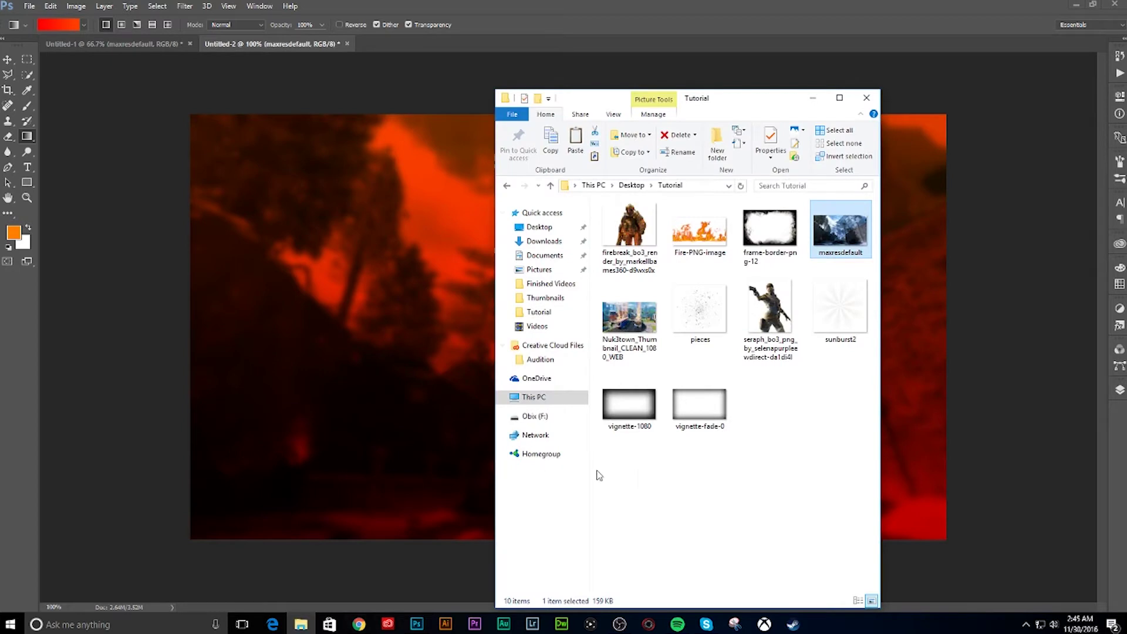
# Place the firebreak soldier image and move Layer 1 below it.
pyautogui.moveTo(636, 238); pyautogui.dragTo(326, 297)
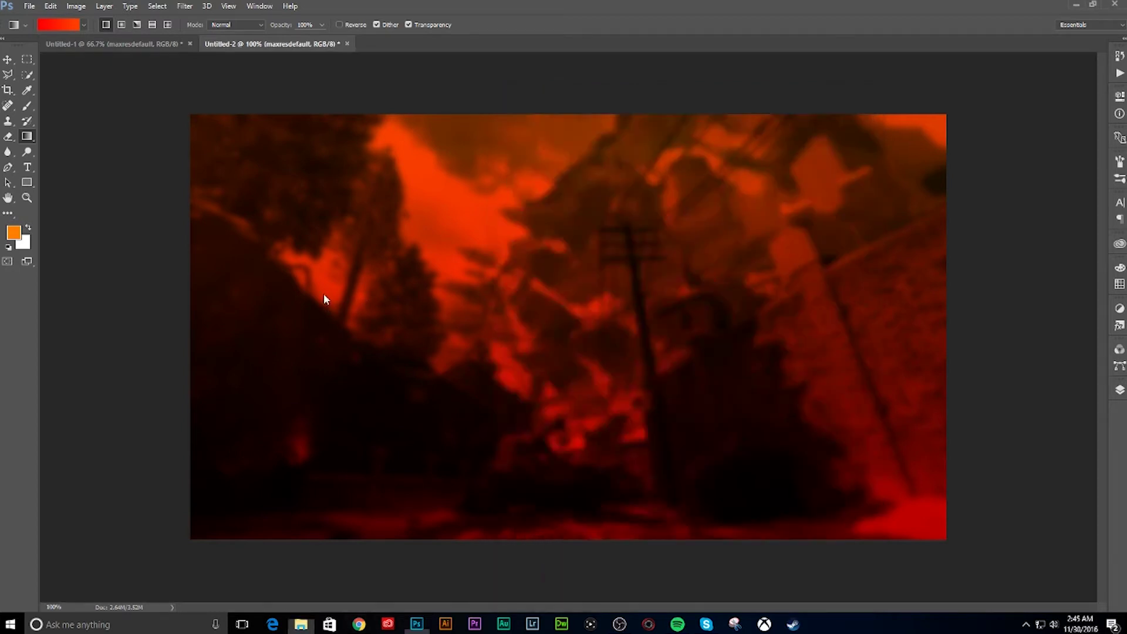
pyautogui.press('g')
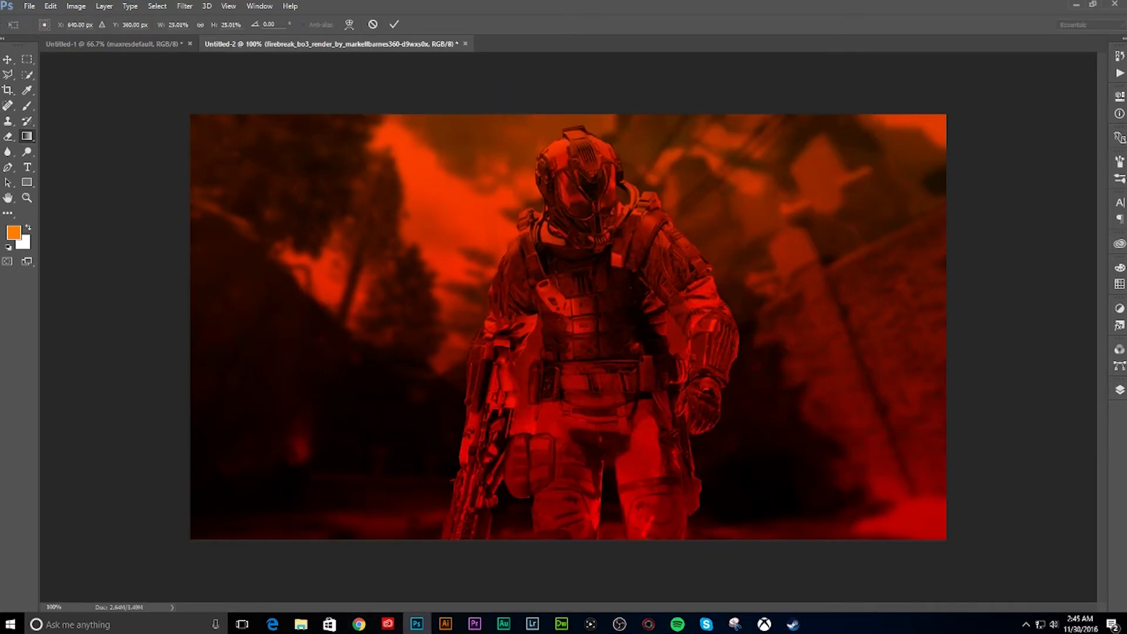
pyautogui.click(1119, 390)
pyautogui.moveTo(1027, 203); pyautogui.dragTo(1029, 218)
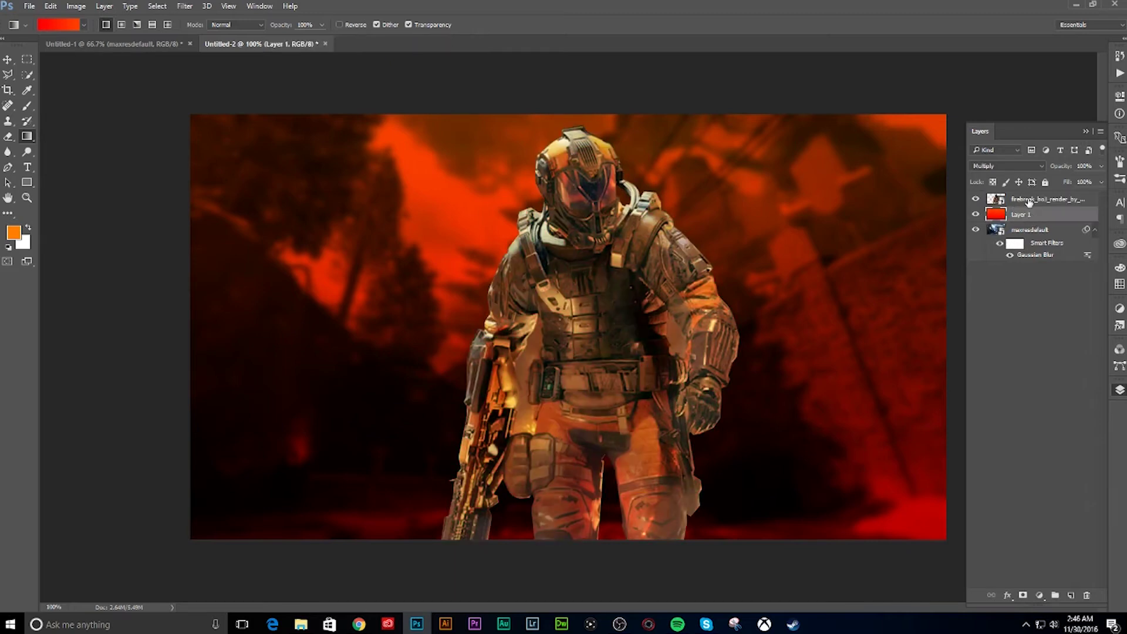
pyautogui.click(1027, 199)
# Enlarge the soldier and position it on the left side, then zoom to 200% on its chest.
pyautogui.click(7, 60)
pyautogui.moveTo(597, 303); pyautogui.dragTo(370, 301)
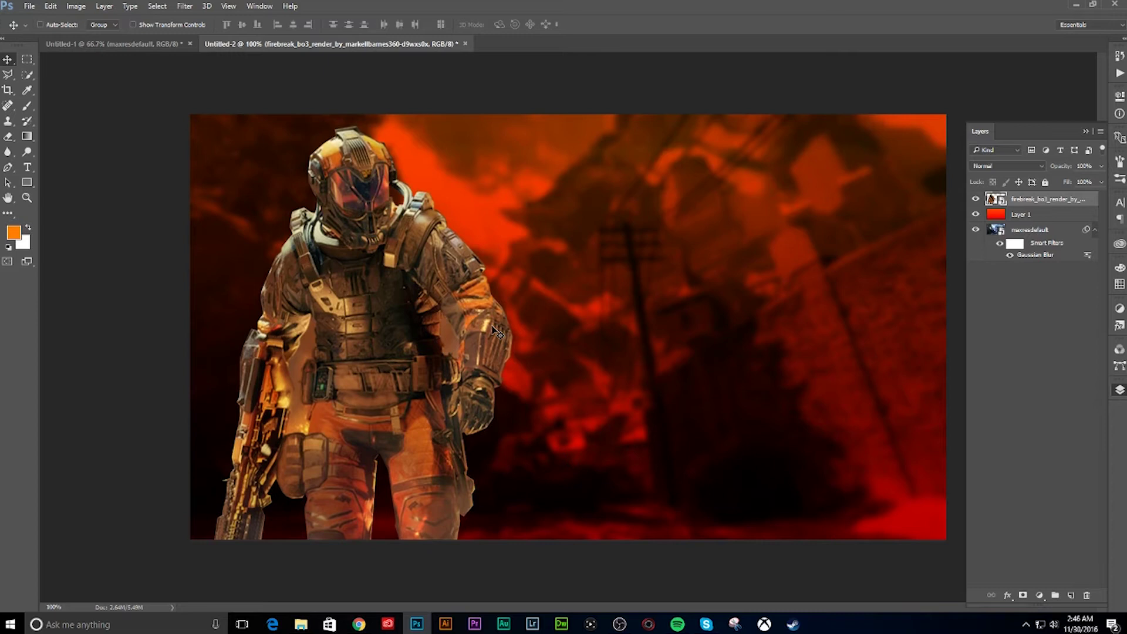
pyautogui.hotkey('ctrl', 't')
pyautogui.moveTo(603, 537); pyautogui.dragTo(714, 603)
pyautogui.moveTo(570, 510); pyautogui.dragTo(521, 511)
pyautogui.press('Return')
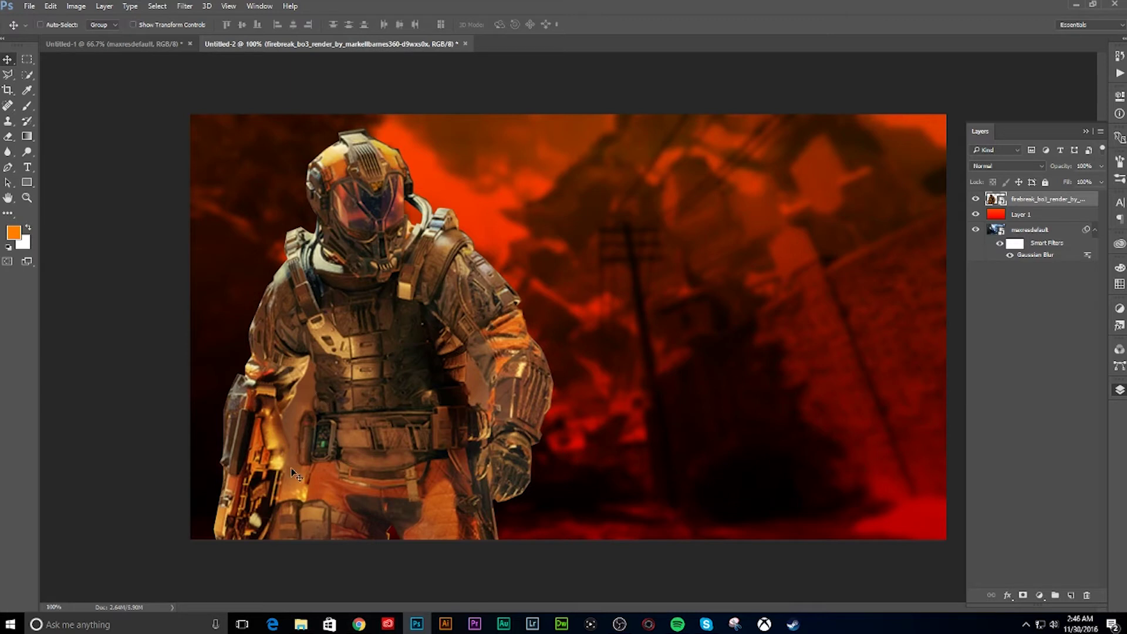
pyautogui.moveTo(291, 471); pyautogui.dragTo(298, 458)
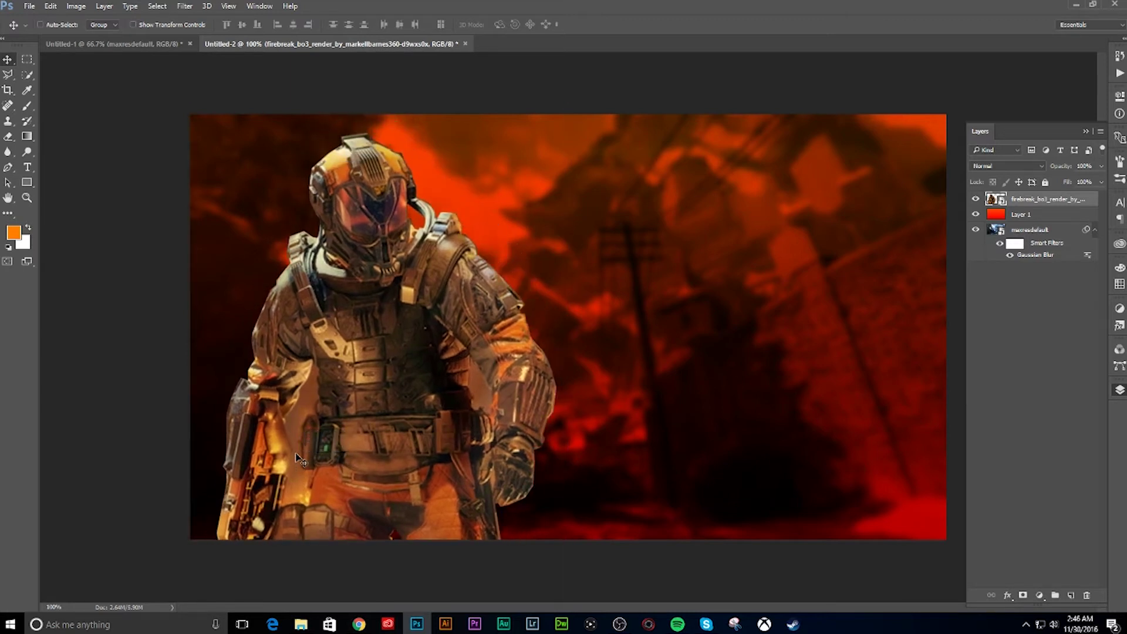
pyautogui.hotkey('ctrl', '+')
pyautogui.moveTo(389, 423); pyautogui.dragTo(545, 287)
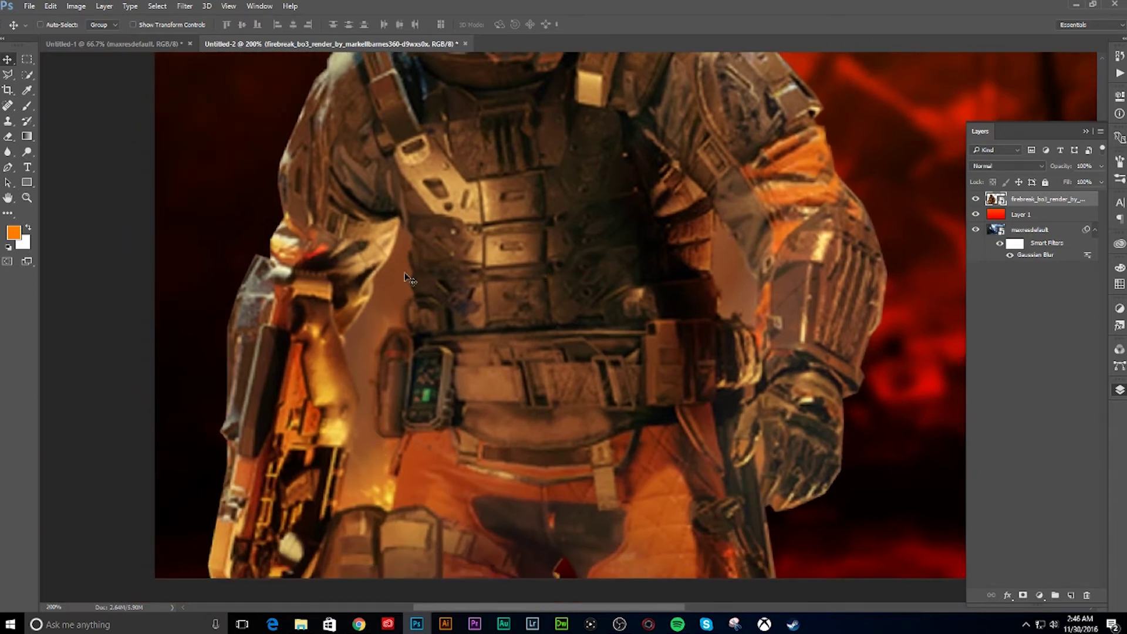
# Rasterize the soldier layer and set up Quick Selection to clean the arm-torso gap.
pyautogui.click(28, 76)
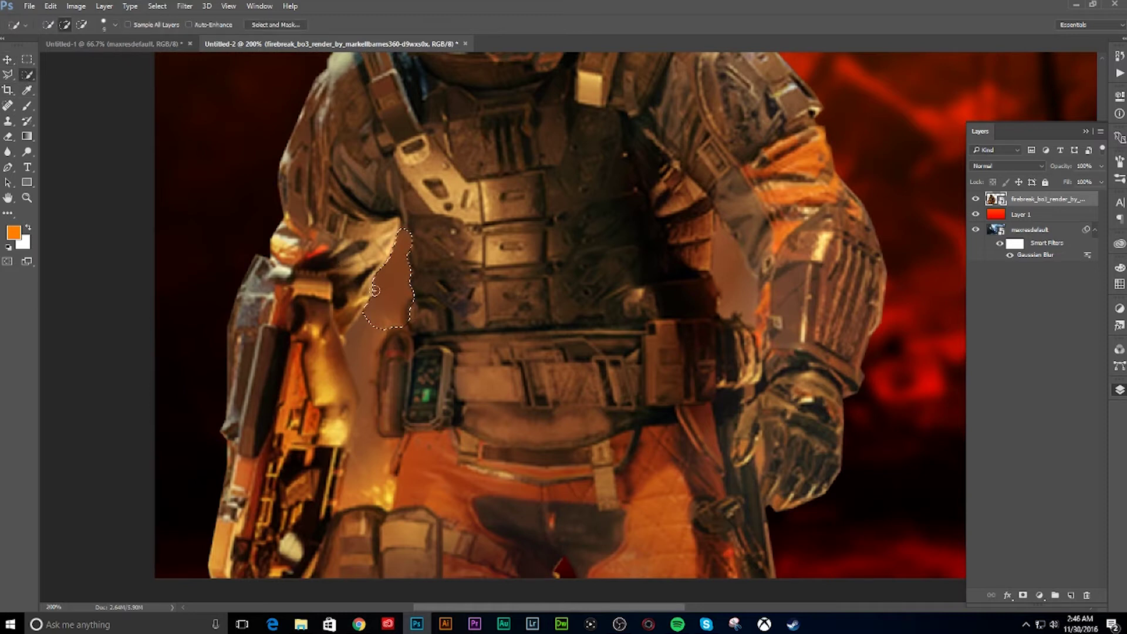
pyautogui.click(81, 24)
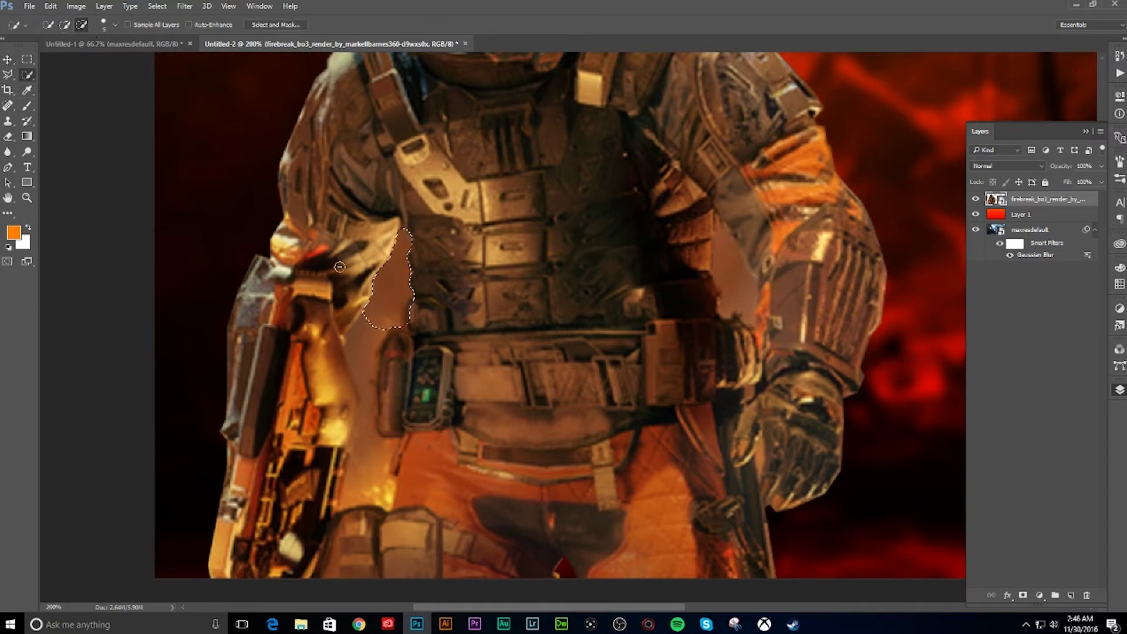
pyautogui.click(412, 316)
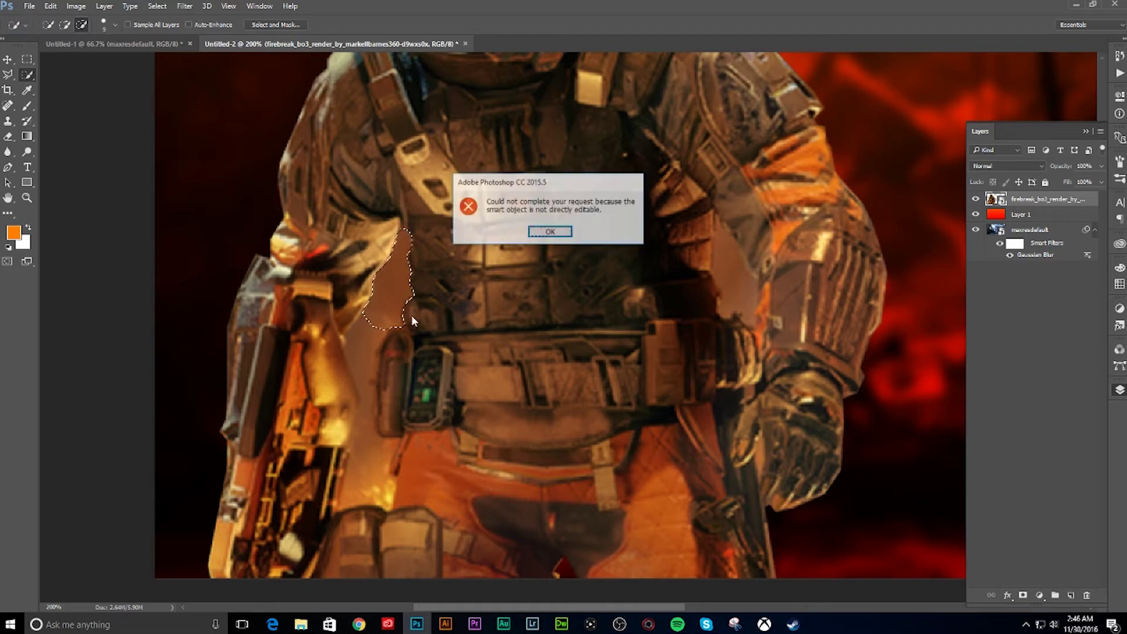
pyautogui.press('Return')
pyautogui.click(27, 106)
pyautogui.click(292, 263)
pyautogui.press('Return')
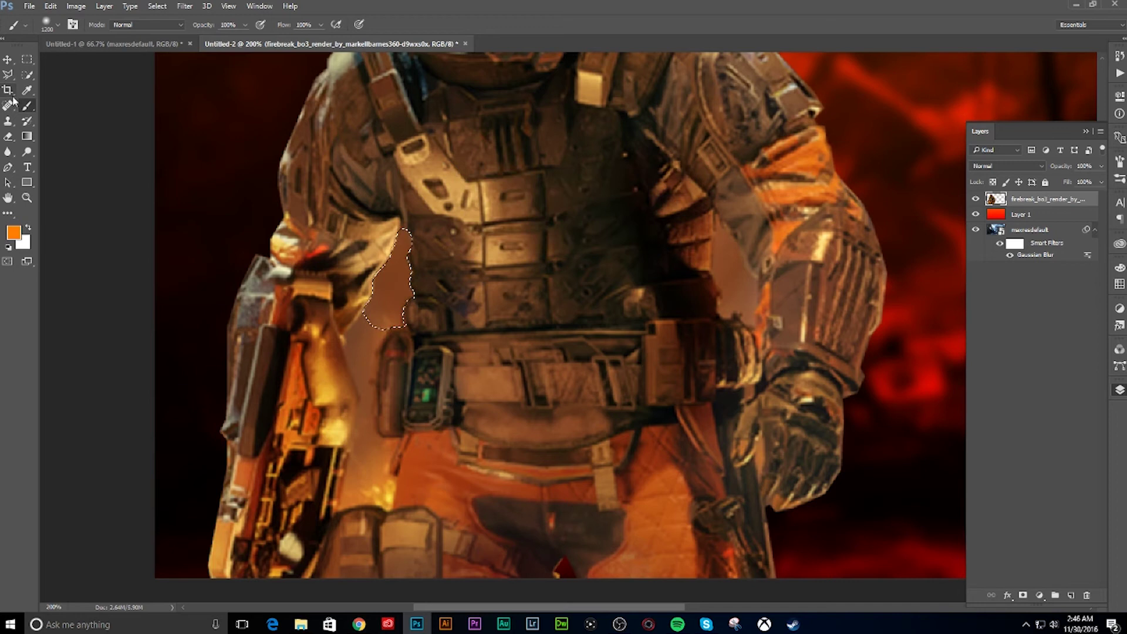
pyautogui.click(27, 75)
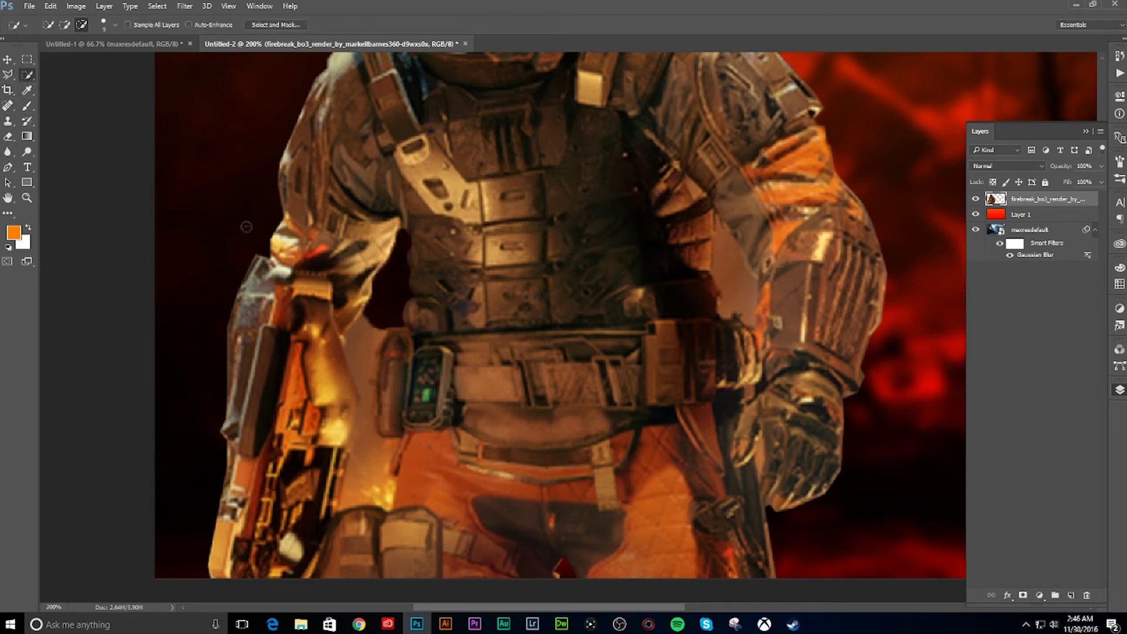
pyautogui.click(64, 25)
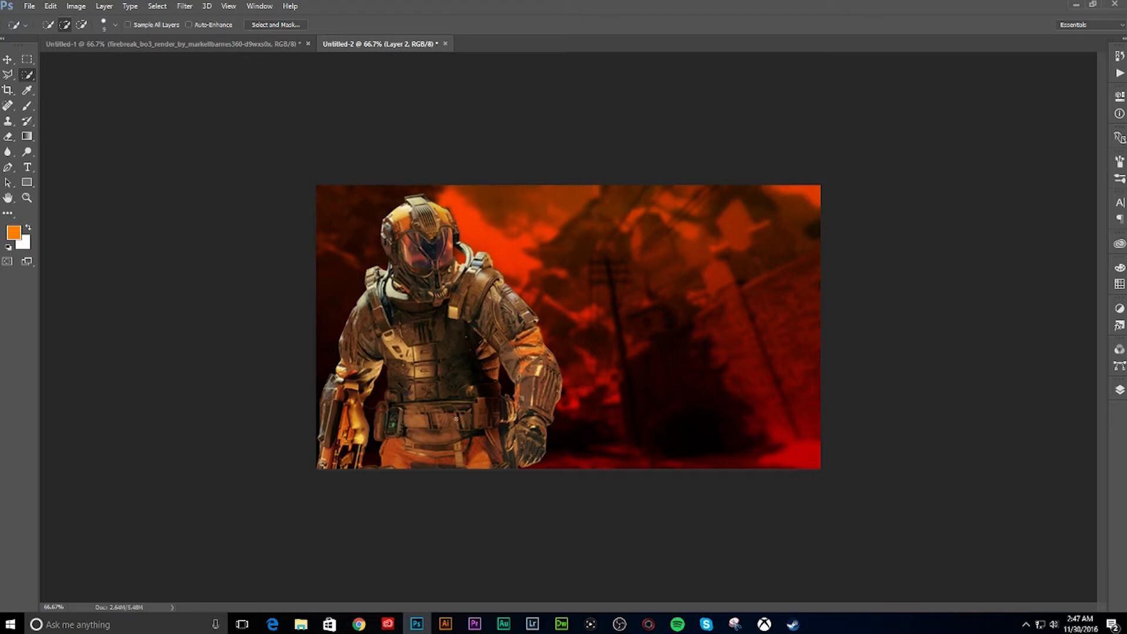
# At 100% zoom, move the soldier about 20 pixels to the right.
pyautogui.hotkey('ctrl', '+')
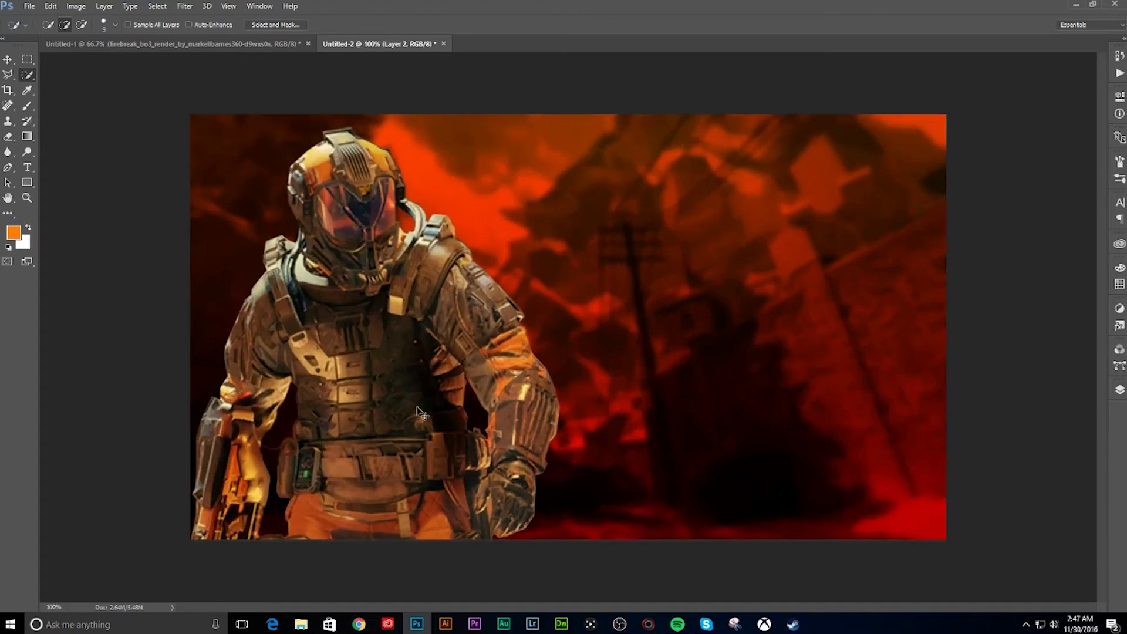
pyautogui.click(27, 106)
pyautogui.click(8, 136)
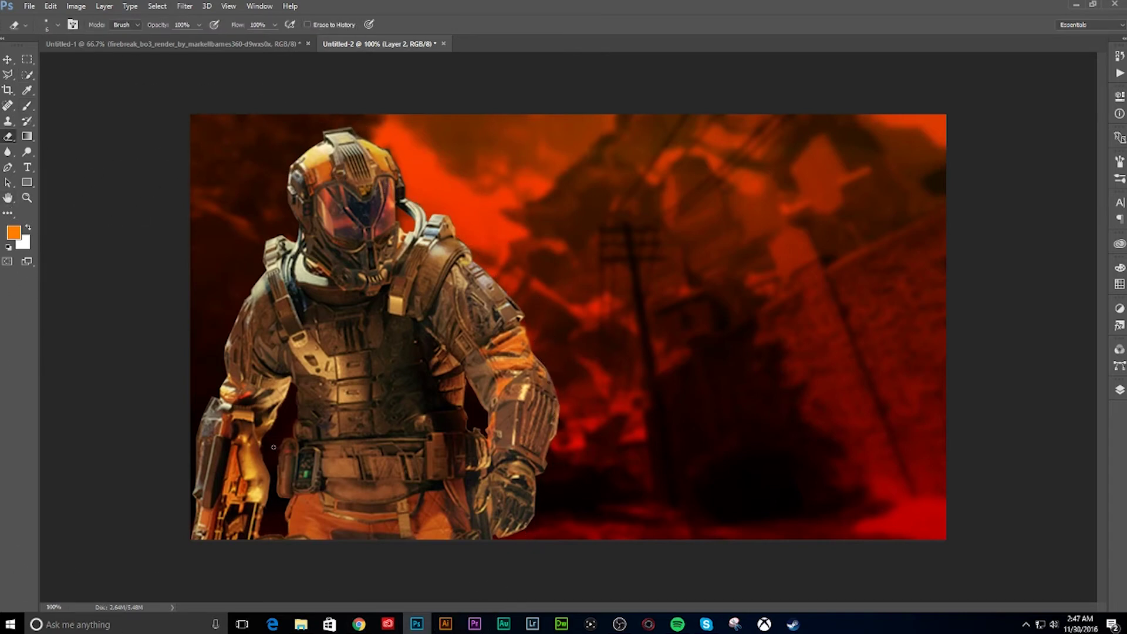
pyautogui.click(7, 59)
pyautogui.moveTo(349, 294); pyautogui.dragTo(368, 295)
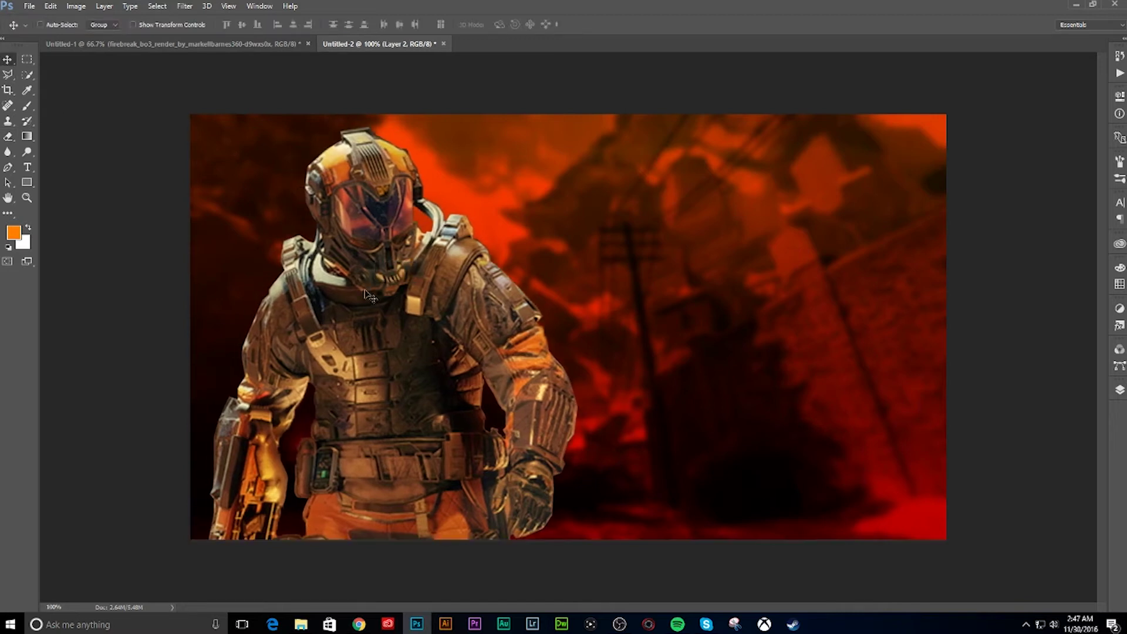
# Scale the soldier to about 103% and shift it slightly up and left.
pyautogui.hotkey('ctrl', 't')
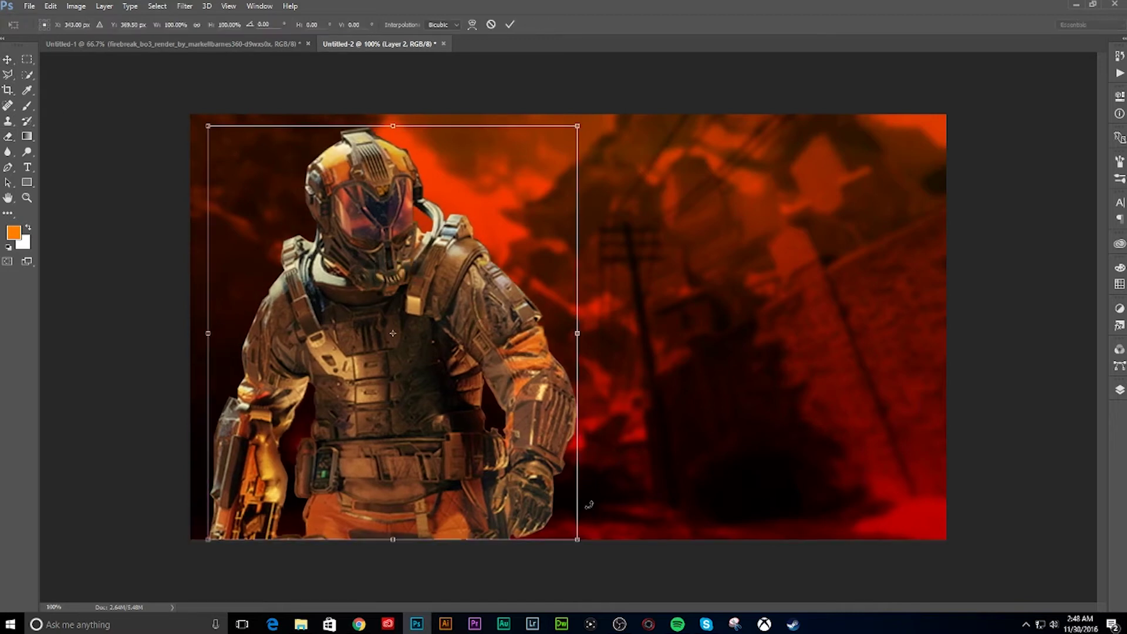
pyautogui.moveTo(579, 540); pyautogui.dragTo(589, 552)
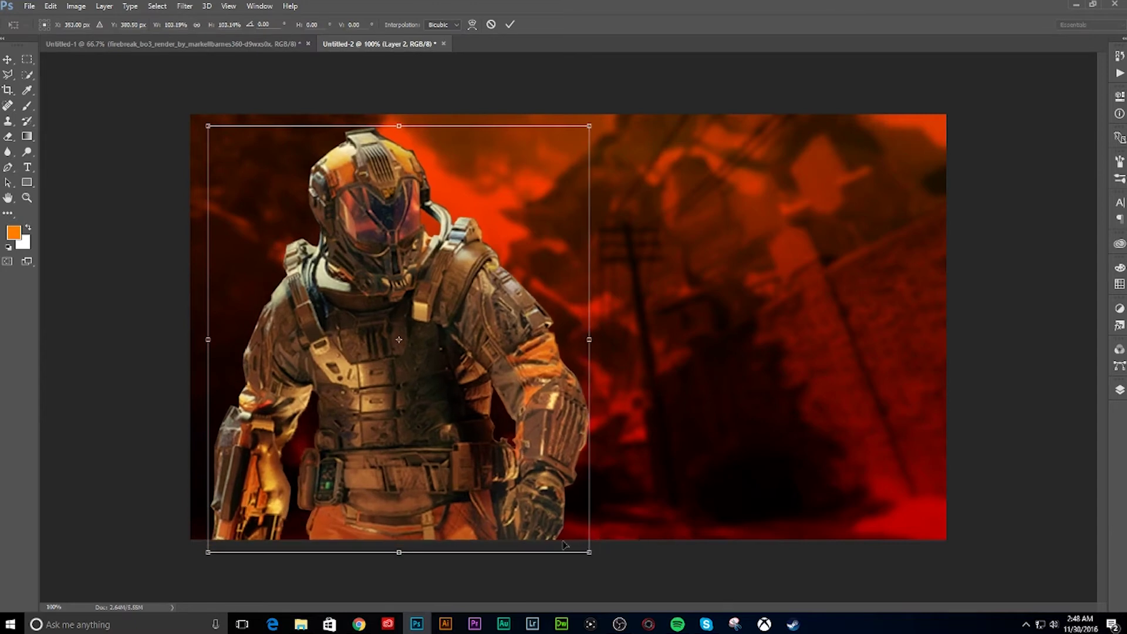
pyautogui.press('Return')
pyautogui.moveTo(499, 472); pyautogui.dragTo(496, 442)
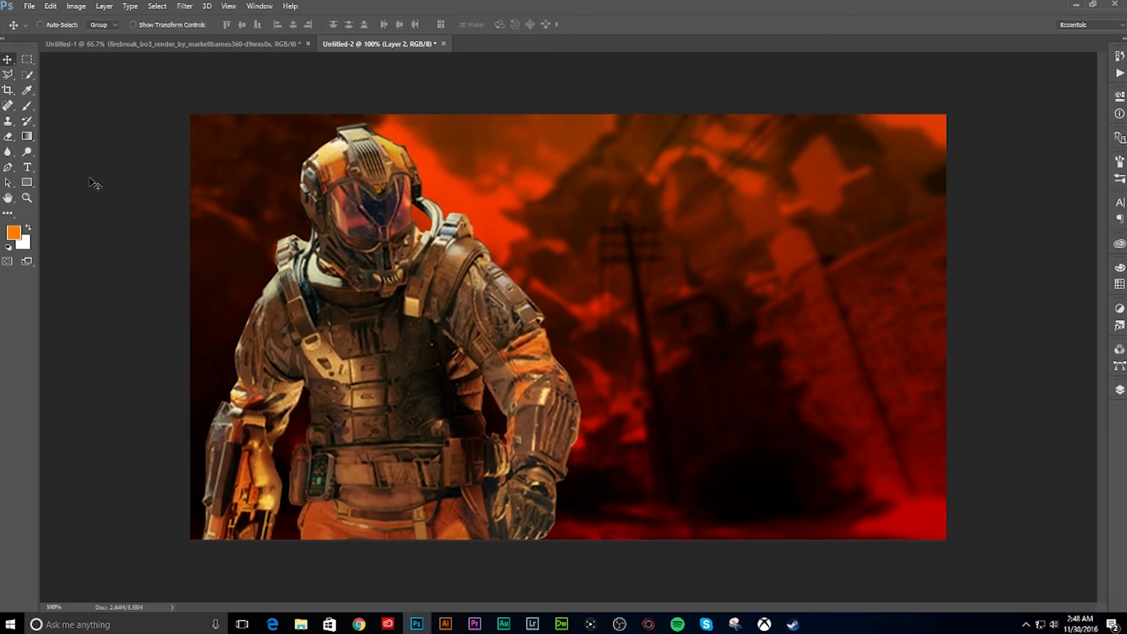
pyautogui.click(29, 167)
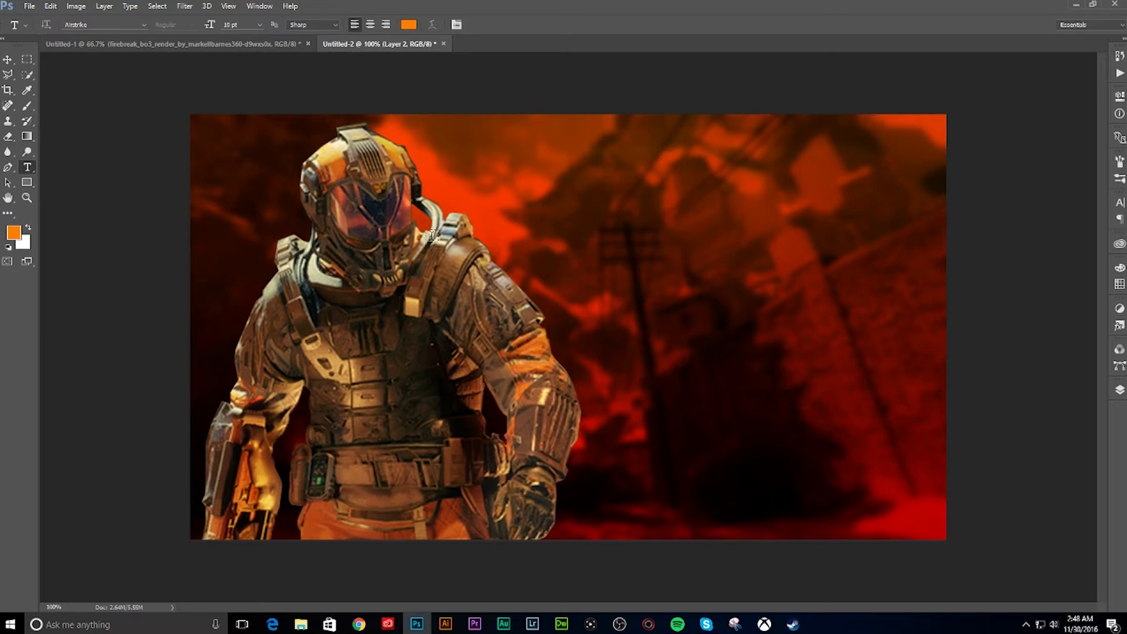
# Type the word THUMBNAIL to the right of the soldier and commit it.
pyautogui.click(581, 242)
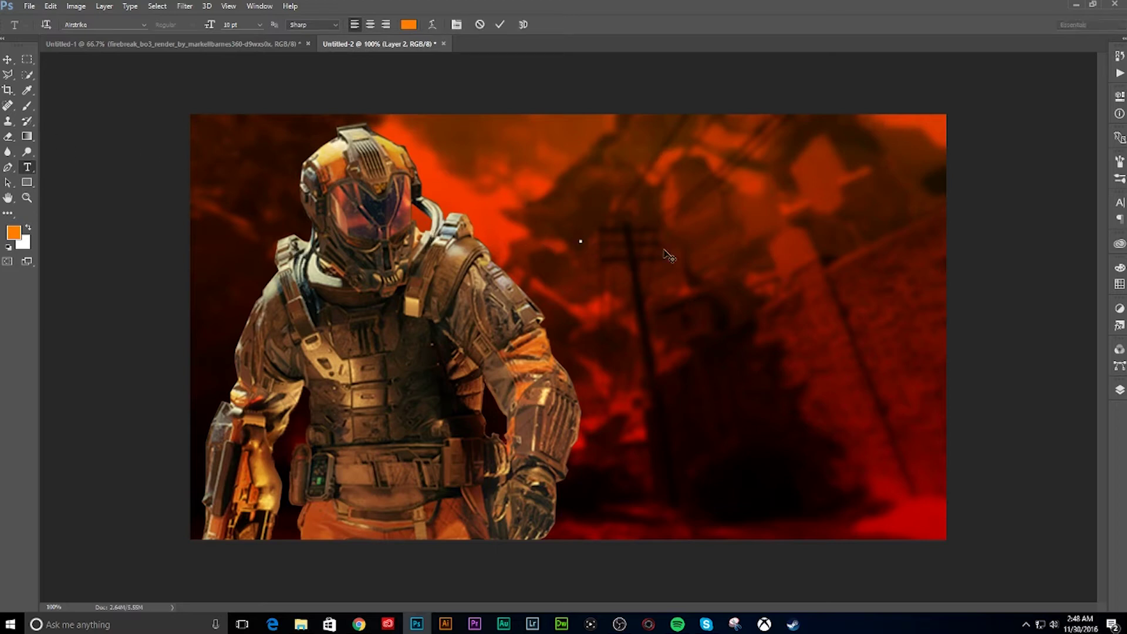
pyautogui.write('T')
pyautogui.press('BackSpace')
pyautogui.write('THUMBNAIL')
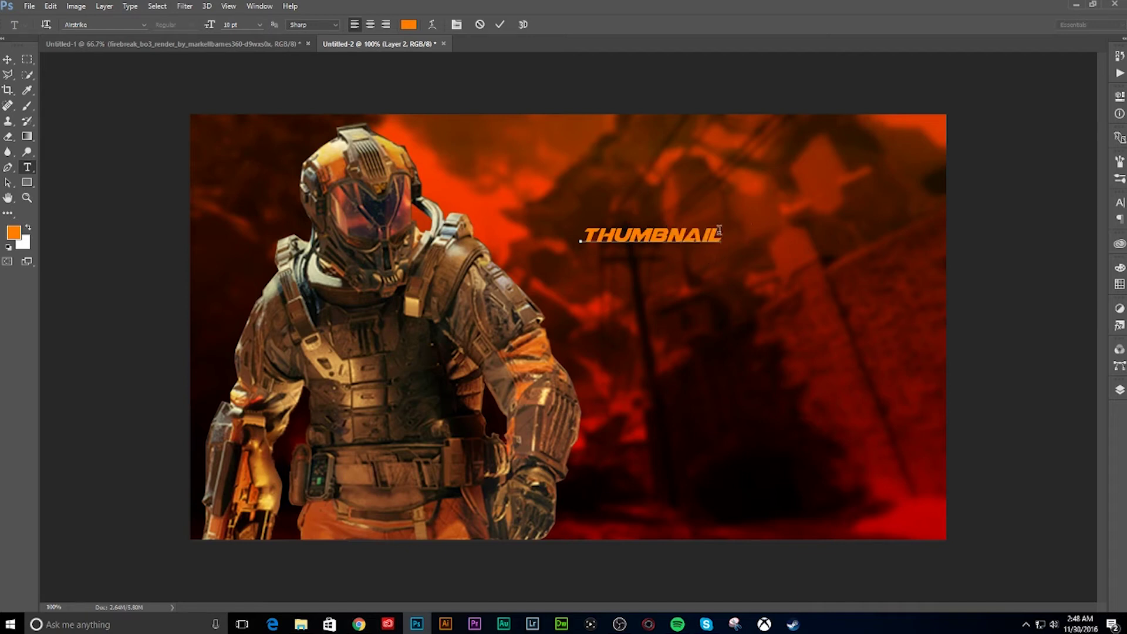
pyautogui.moveTo(719, 230); pyautogui.dragTo(395, 96)
pyautogui.click(8, 59)
# Scale THUMBNAIL to about 325% and move it left beside the soldier.
pyautogui.hotkey('ctrl', 't')
pyautogui.moveTo(723, 245); pyautogui.dragTo(1026, 387)
pyautogui.moveTo(862, 276); pyautogui.dragTo(776, 260)
pyautogui.press('Return')
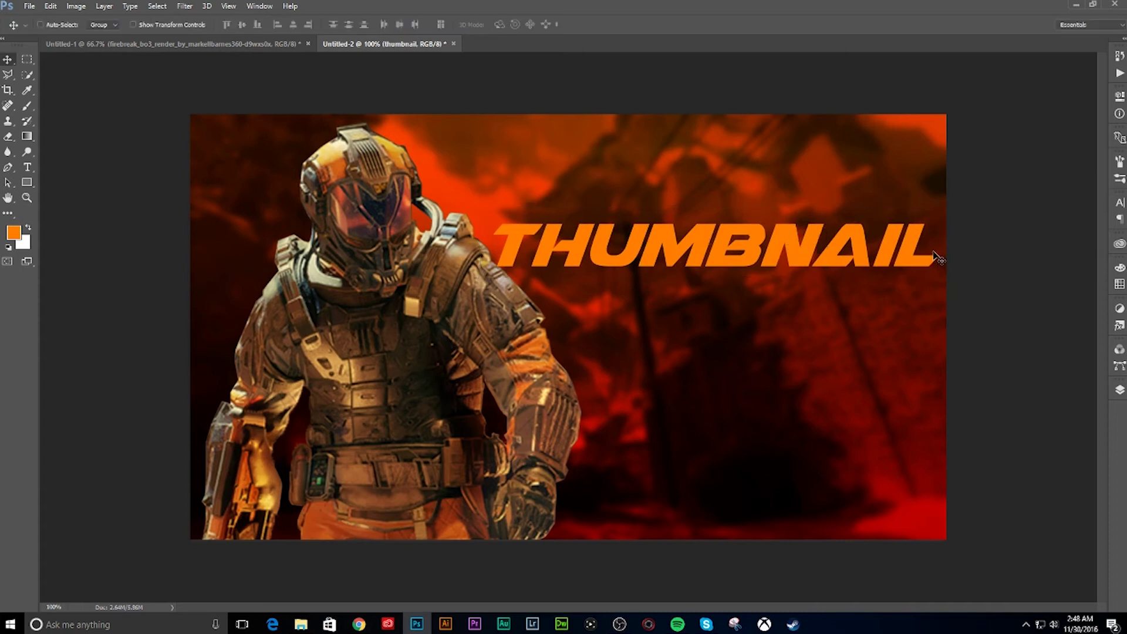
pyautogui.hotkey('ctrl', 't')
pyautogui.click(1119, 390)
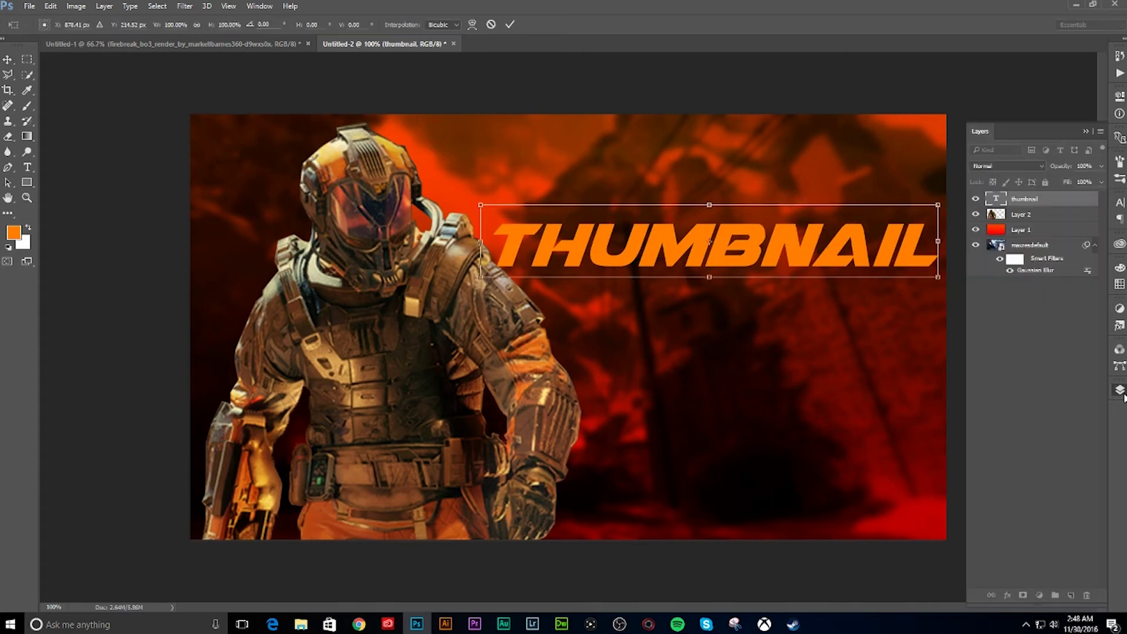
pyautogui.press('Return')
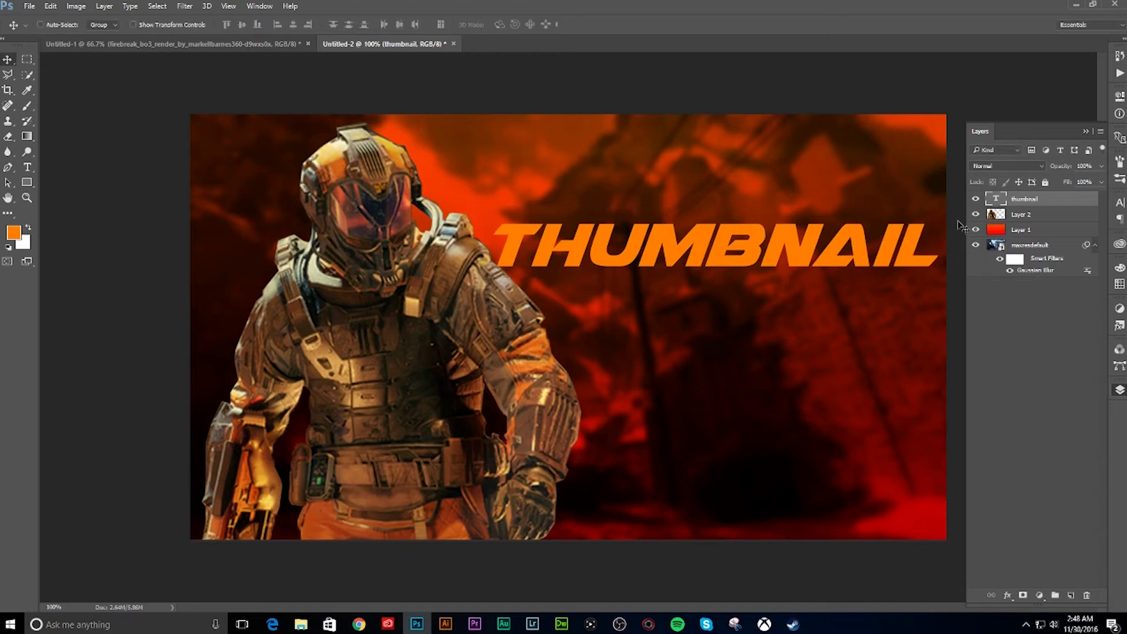
# Retype the title as THUMBNAIL and set it in the Impact font.
pyautogui.doubleClick(996, 199)
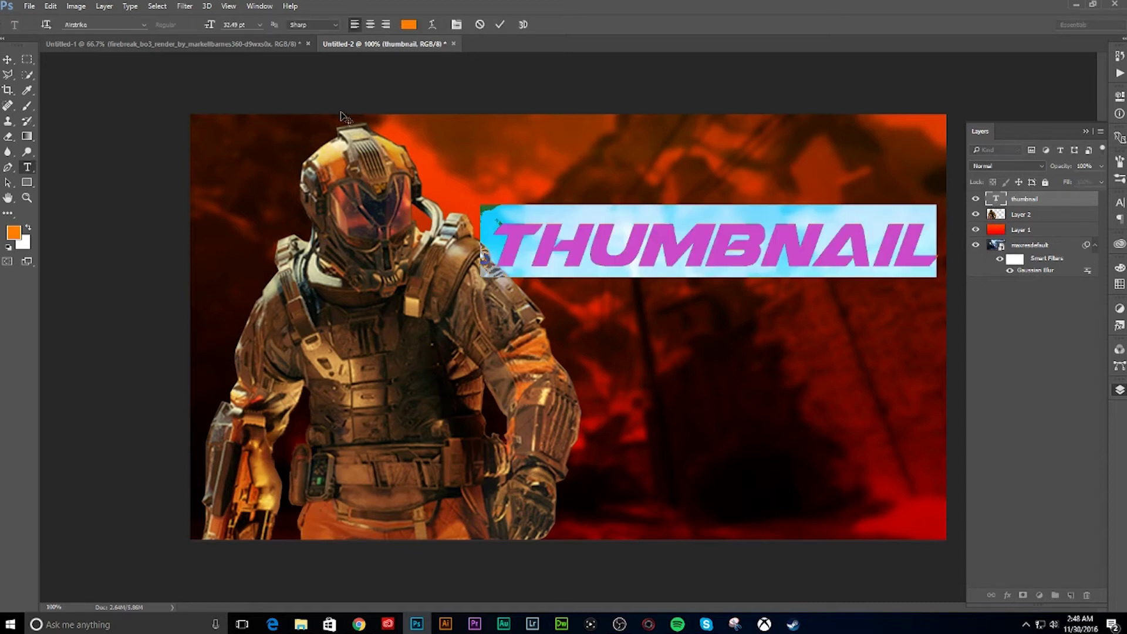
pyautogui.click(143, 25)
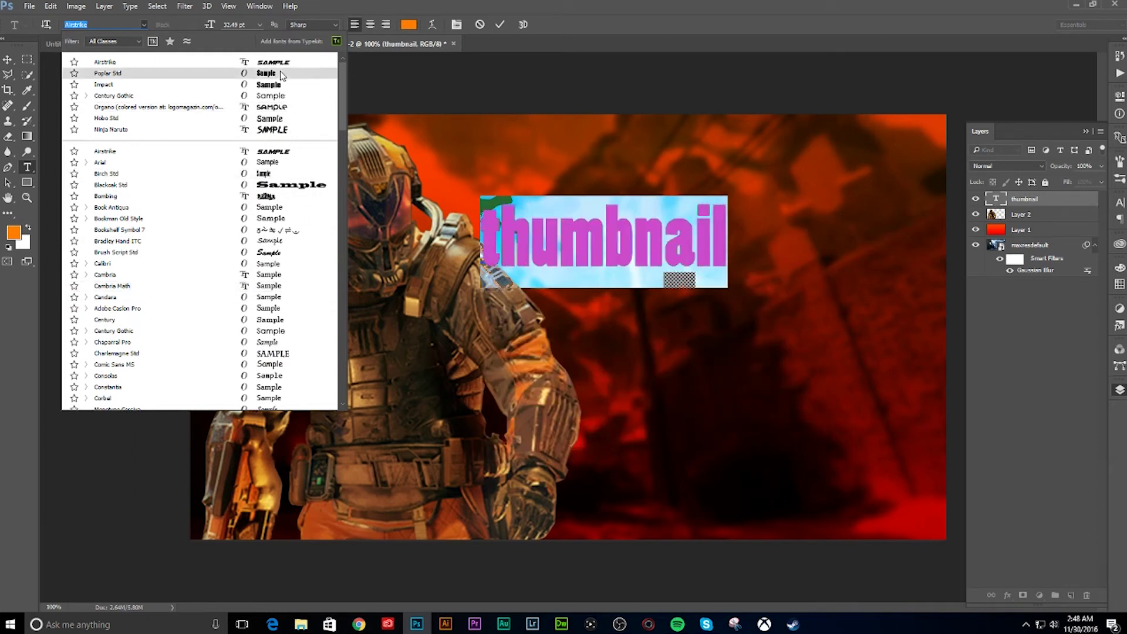
pyautogui.click(281, 75)
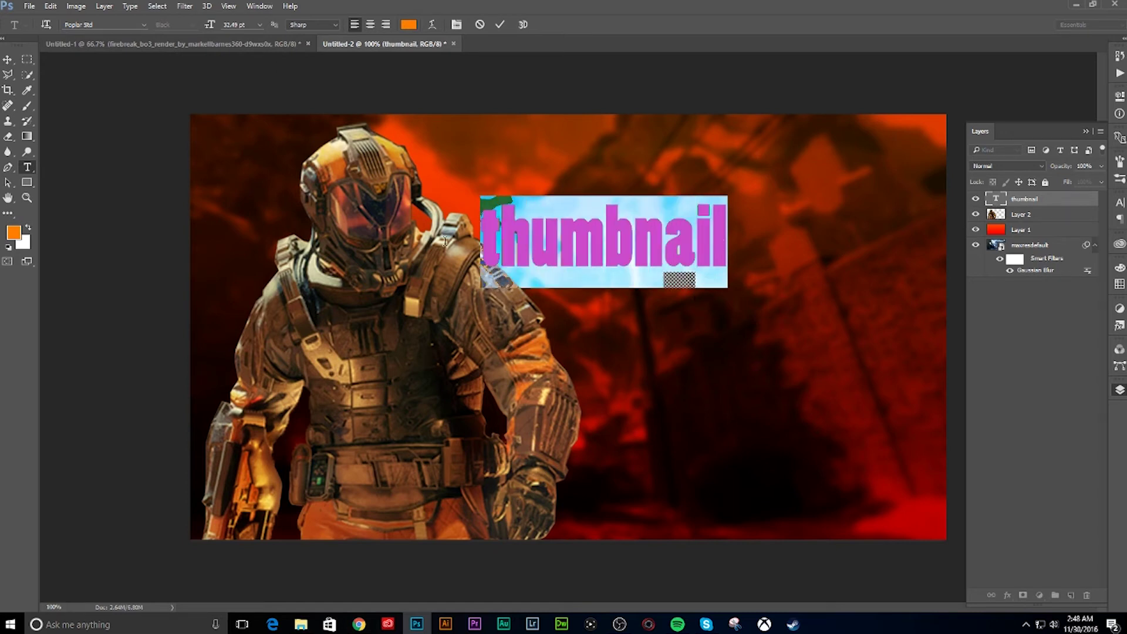
pyautogui.write('THA')
pyautogui.press('BackSpace')
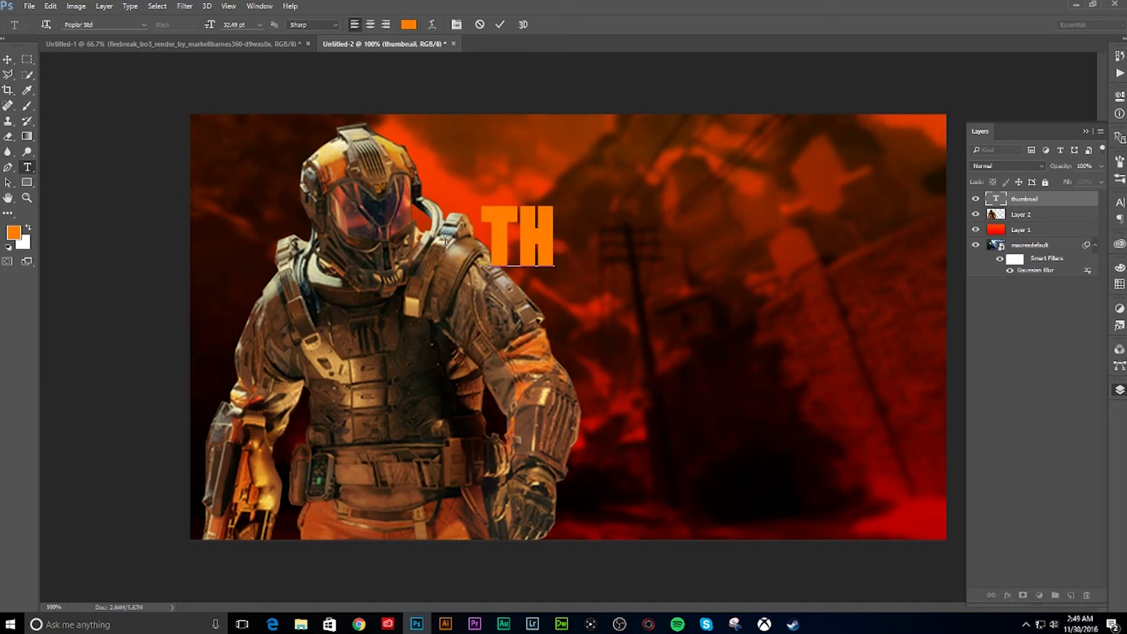
pyautogui.write('UMBNAIL')
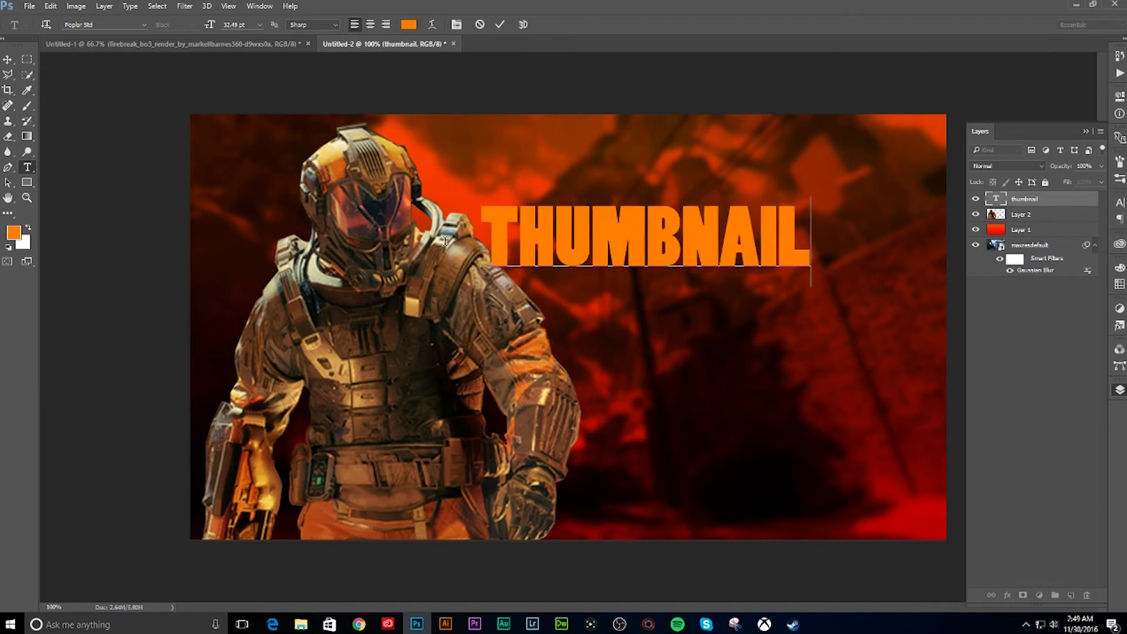
pyautogui.moveTo(780, 236); pyautogui.dragTo(480, 237)
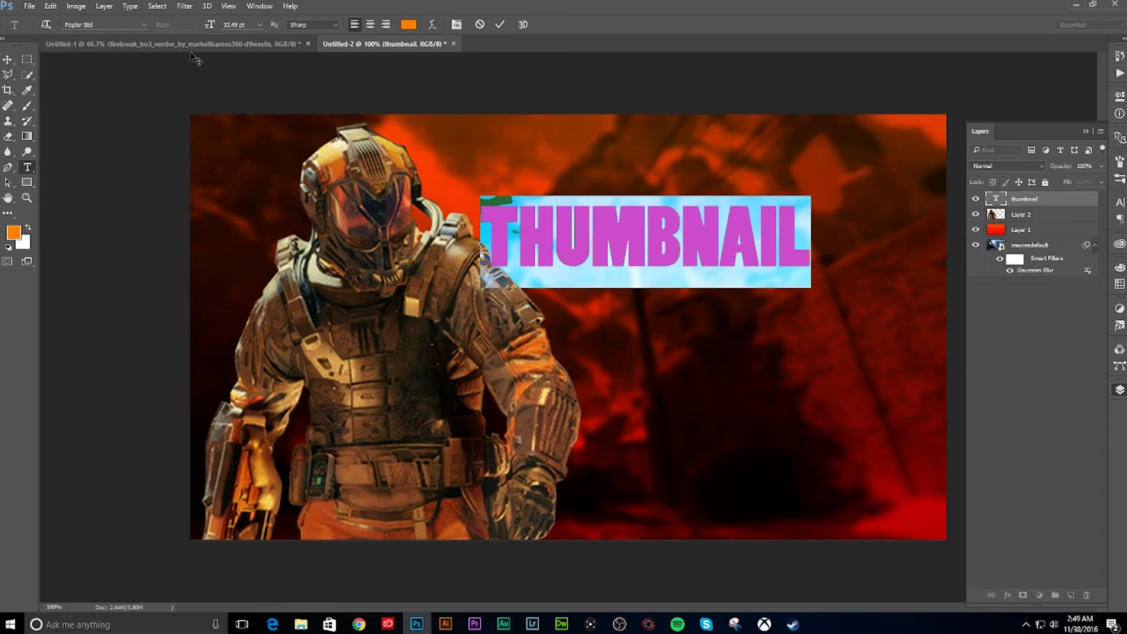
pyautogui.click(143, 25)
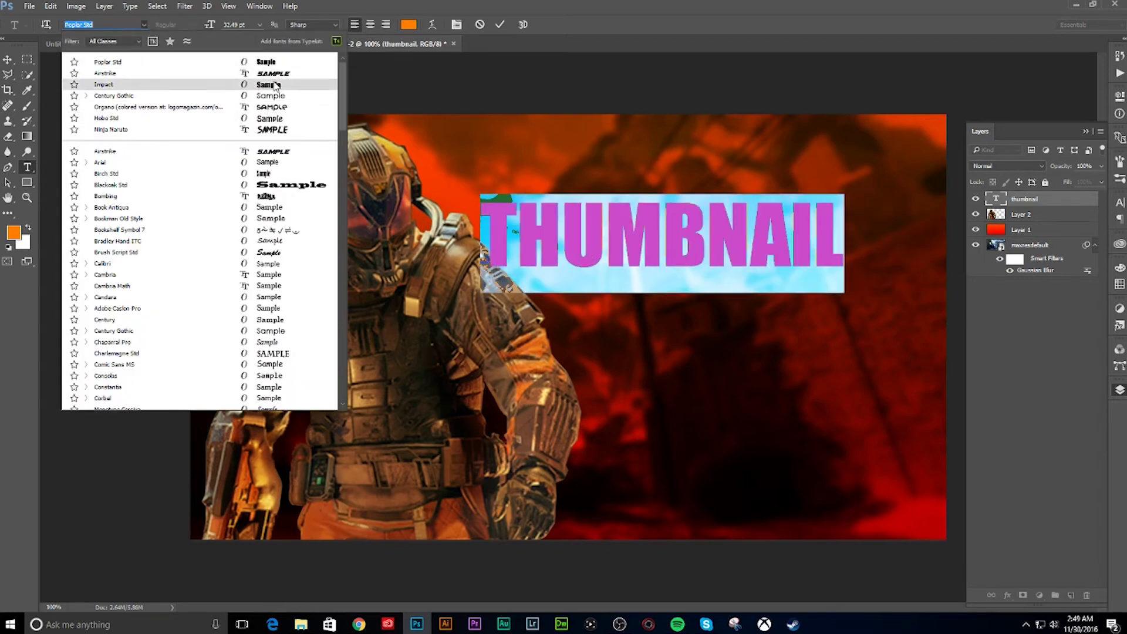
pyautogui.click(274, 86)
pyautogui.click(7, 60)
# Enlarge the THUMBNAIL title to about 122% and nudge it slightly up and right.
pyautogui.hotkey('ctrl', 't')
pyautogui.moveTo(844, 290); pyautogui.dragTo(913, 314)
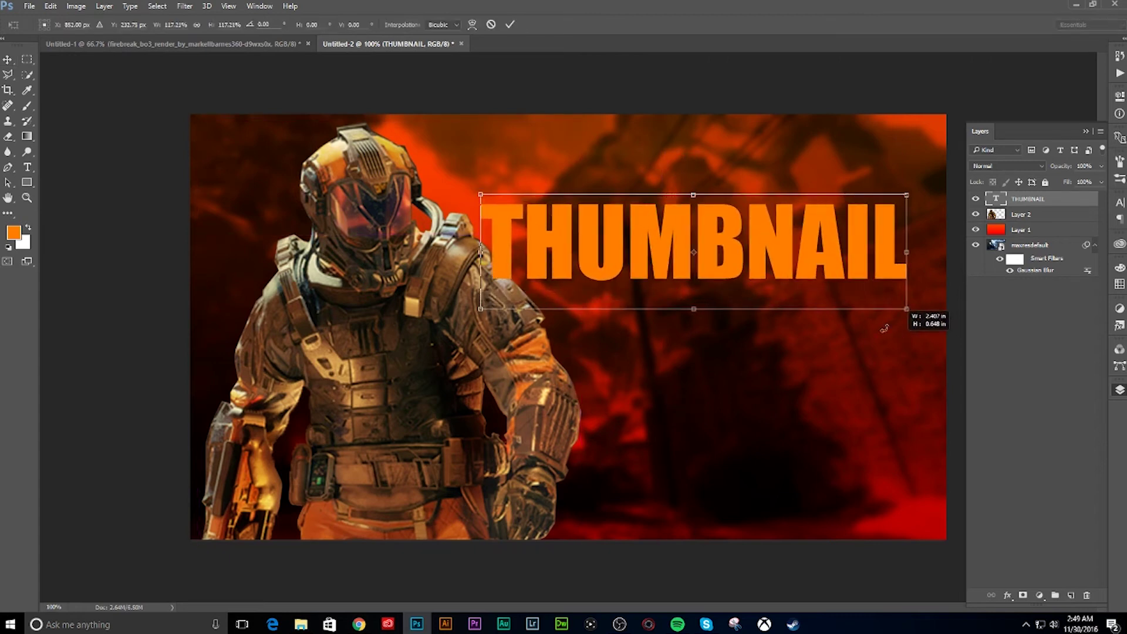
pyautogui.moveTo(824, 275); pyautogui.dragTo(833, 264)
pyautogui.moveTo(919, 302); pyautogui.dragTo(933, 309)
pyautogui.press('Return')
pyautogui.rightClick(1003, 202)
pyautogui.click(997, 202)
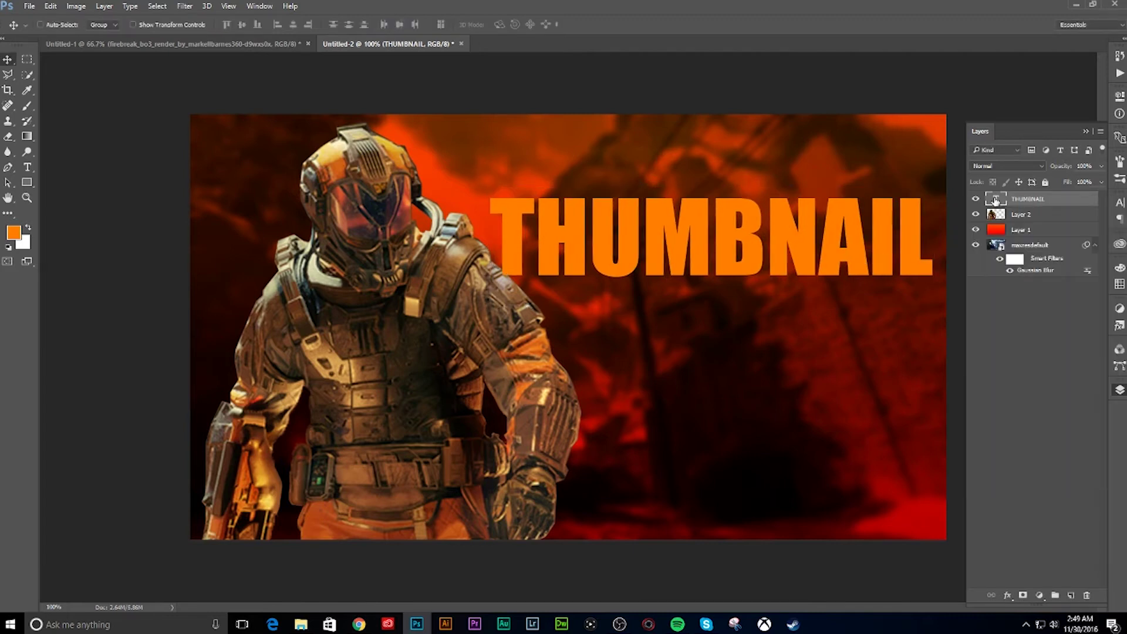
pyautogui.rightClick(996, 201)
# Select the THUMBNAIL lettering's pixels and rasterize the type layer.
pyautogui.click(997, 233)
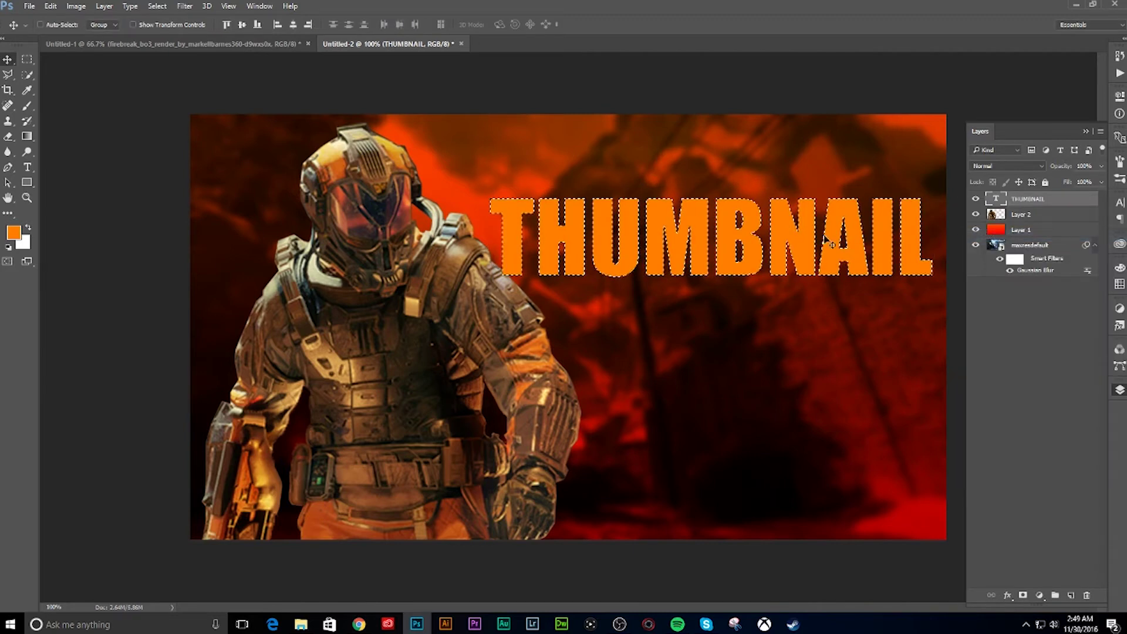
pyautogui.click(26, 106)
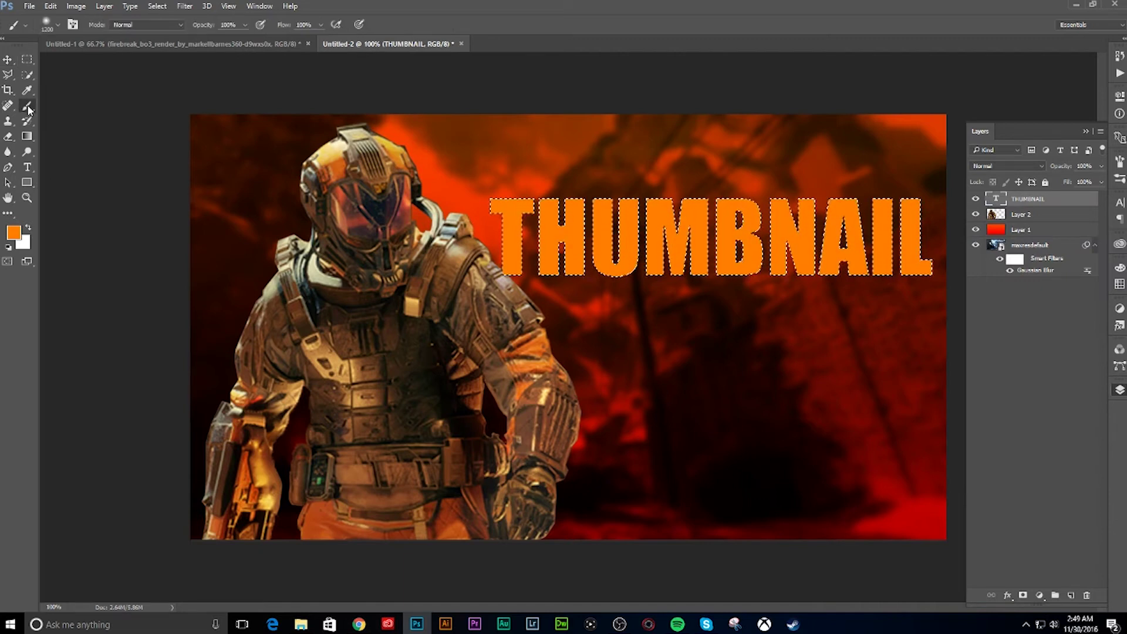
pyautogui.click(8, 136)
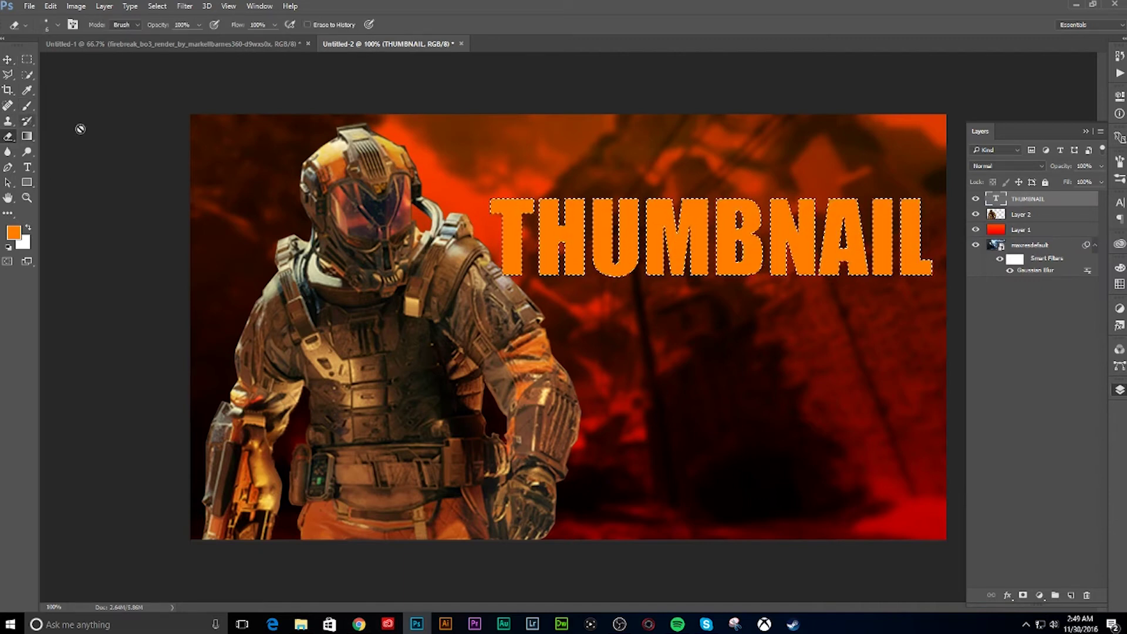
pyautogui.click(534, 223)
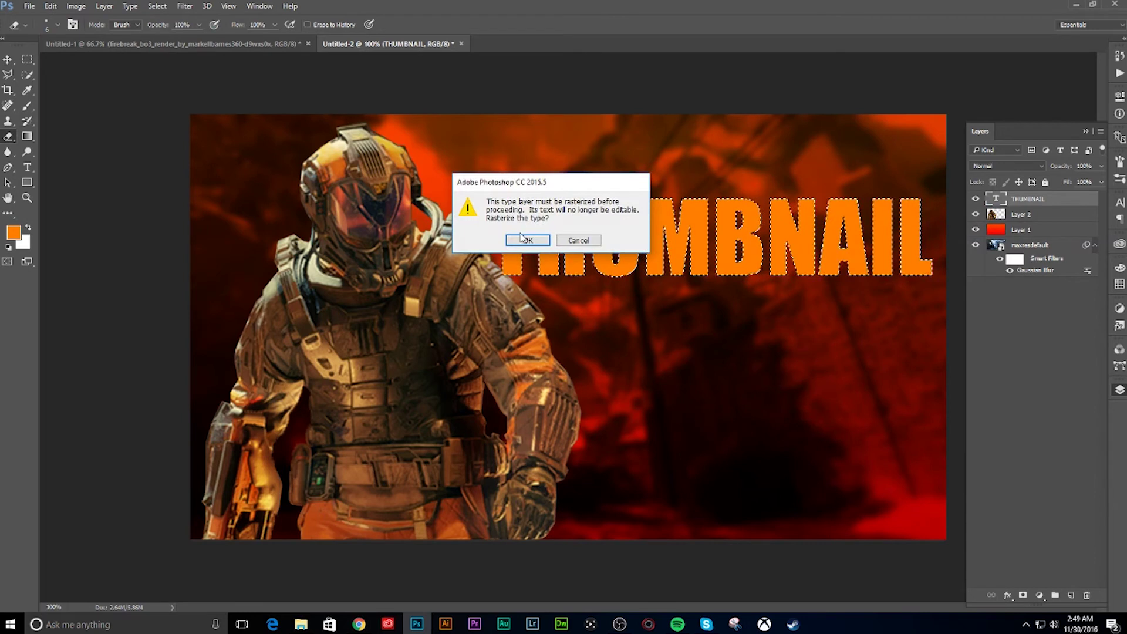
pyautogui.click(527, 240)
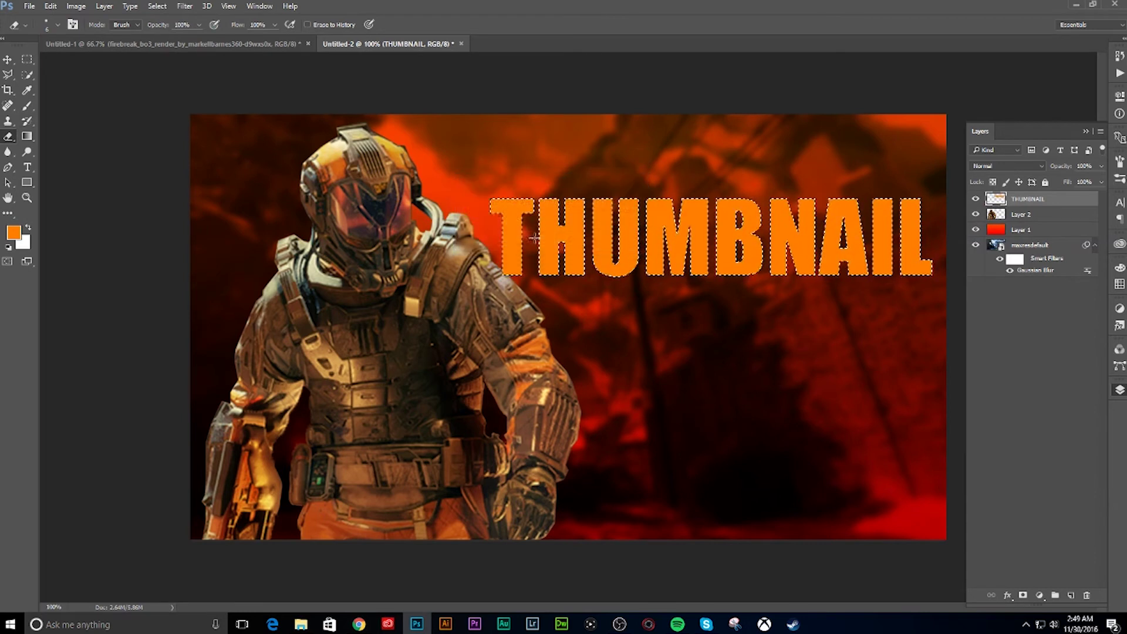
# Create a grey-to-white gradient in the Gradient Editor.
pyautogui.click(27, 136)
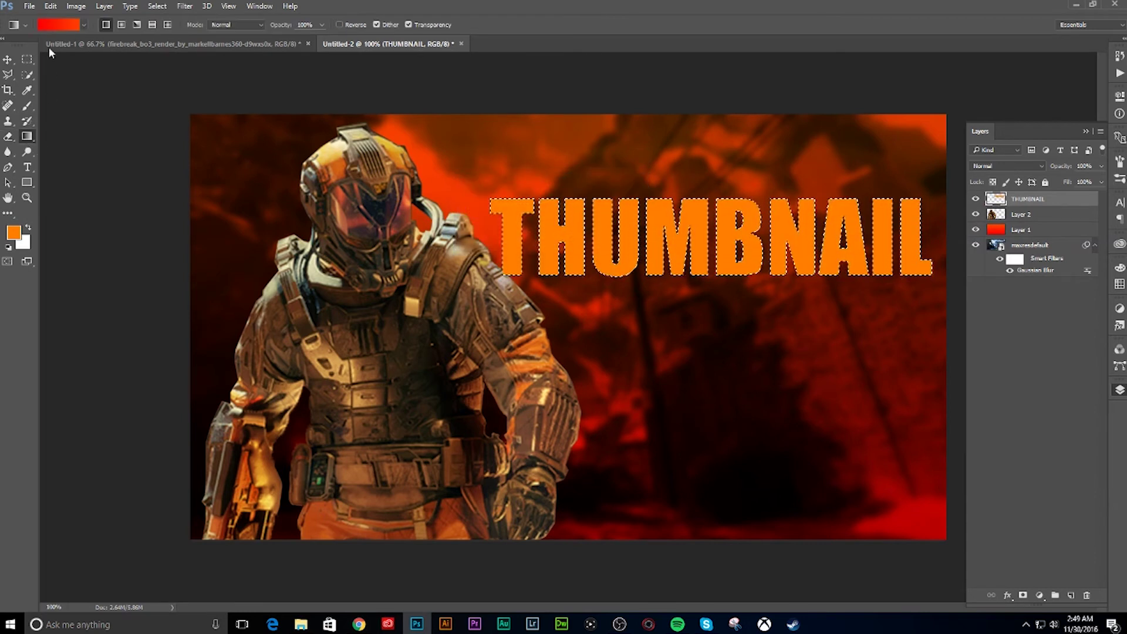
pyautogui.click(54, 23)
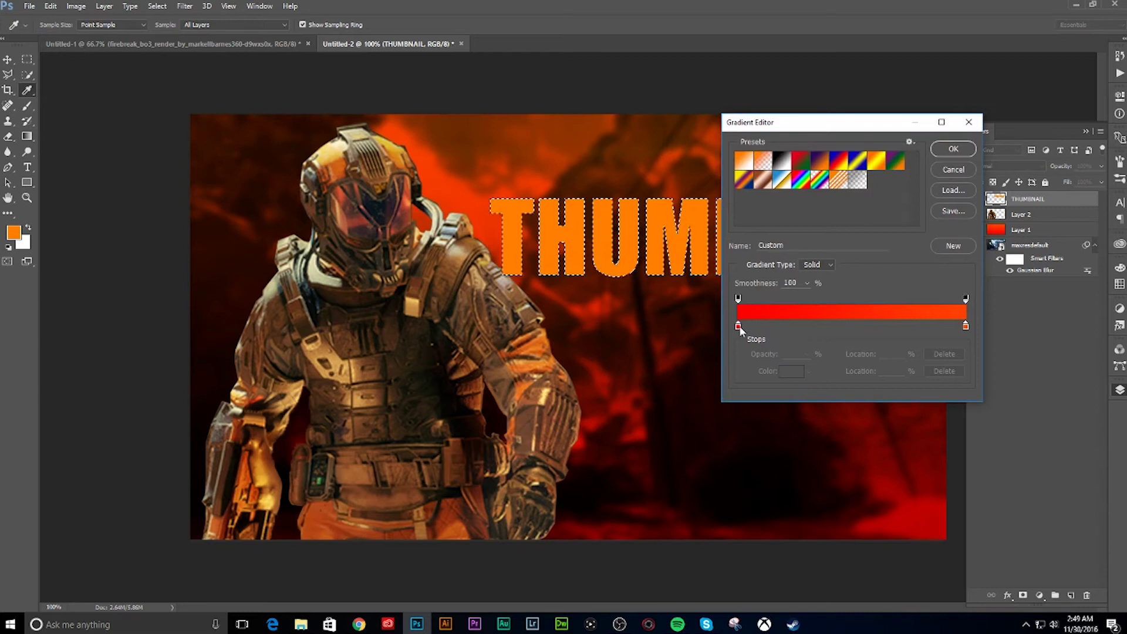
pyautogui.doubleClick(738, 326)
pyautogui.moveTo(728, 176); pyautogui.dragTo(695, 181)
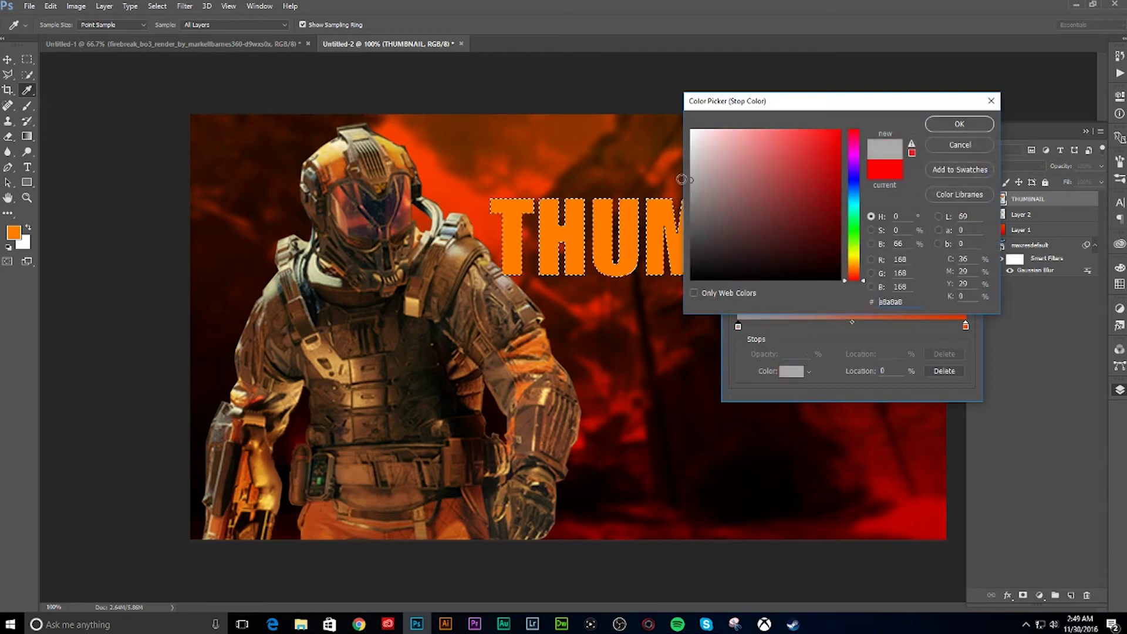
pyautogui.click(946, 128)
pyautogui.doubleClick(965, 326)
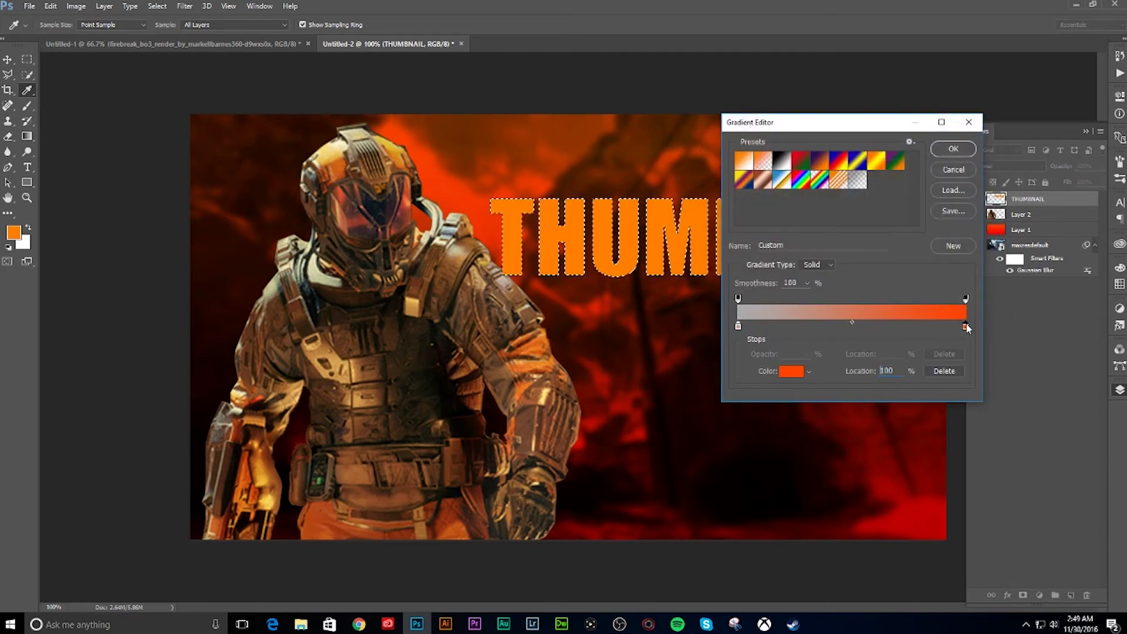
pyautogui.moveTo(782, 254); pyautogui.dragTo(673, 120)
pyautogui.click(959, 124)
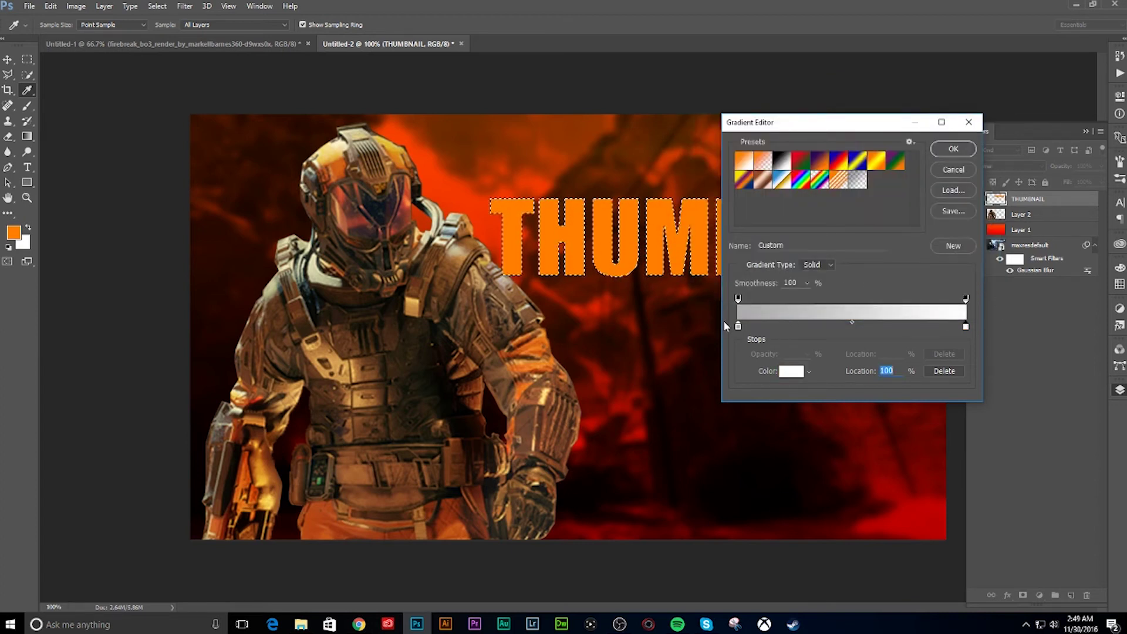
pyautogui.click(953, 149)
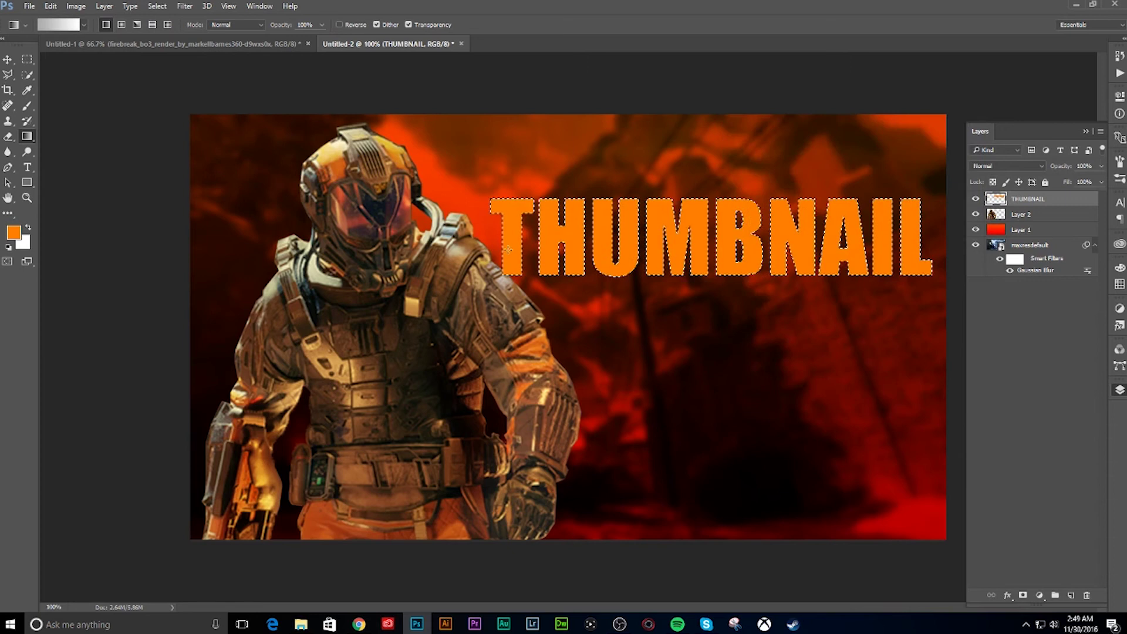
# Fill the letters with the gradient, white at top and grey at bottom, then deselect.
pyautogui.scroll(2, 508, 254)
pyautogui.scroll(-1, 563, 252)
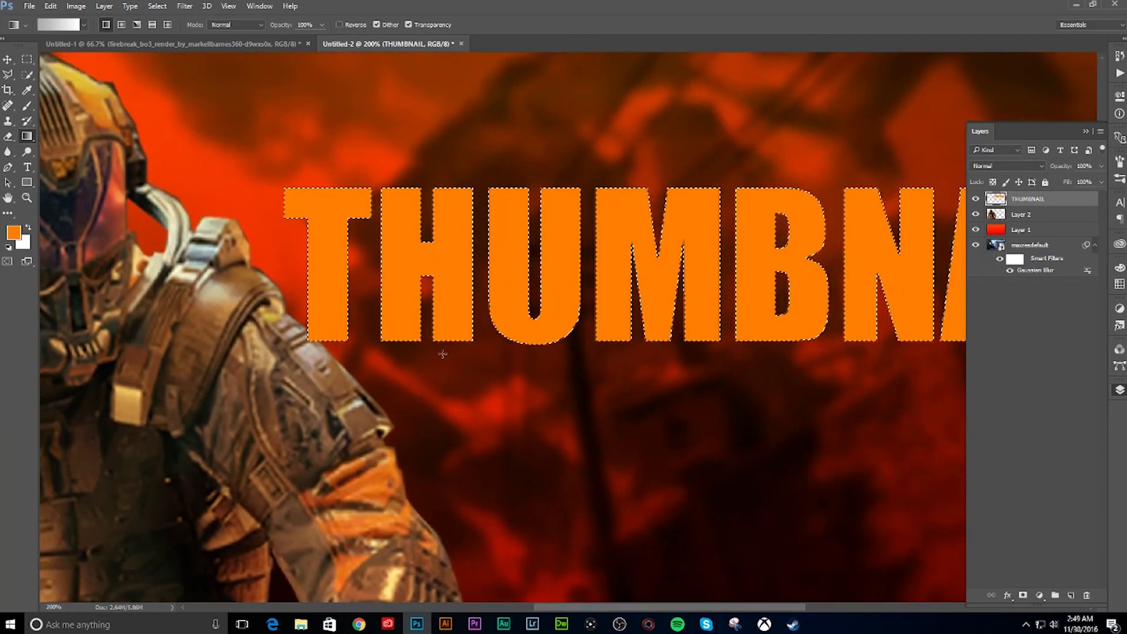
pyautogui.moveTo(543, 350); pyautogui.dragTo(544, 194)
pyautogui.moveTo(533, 349); pyautogui.dragTo(528, 182)
pyautogui.moveTo(541, 377); pyautogui.dragTo(587, 329)
pyautogui.moveTo(568, 204); pyautogui.dragTo(635, 253)
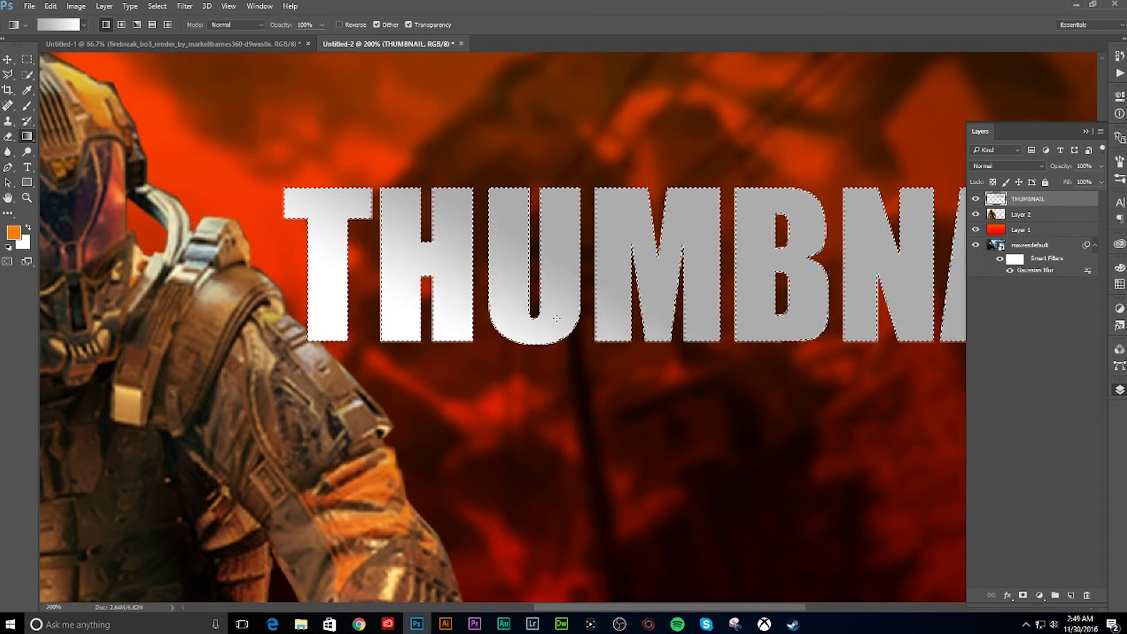
pyautogui.moveTo(539, 351); pyautogui.dragTo(528, 164)
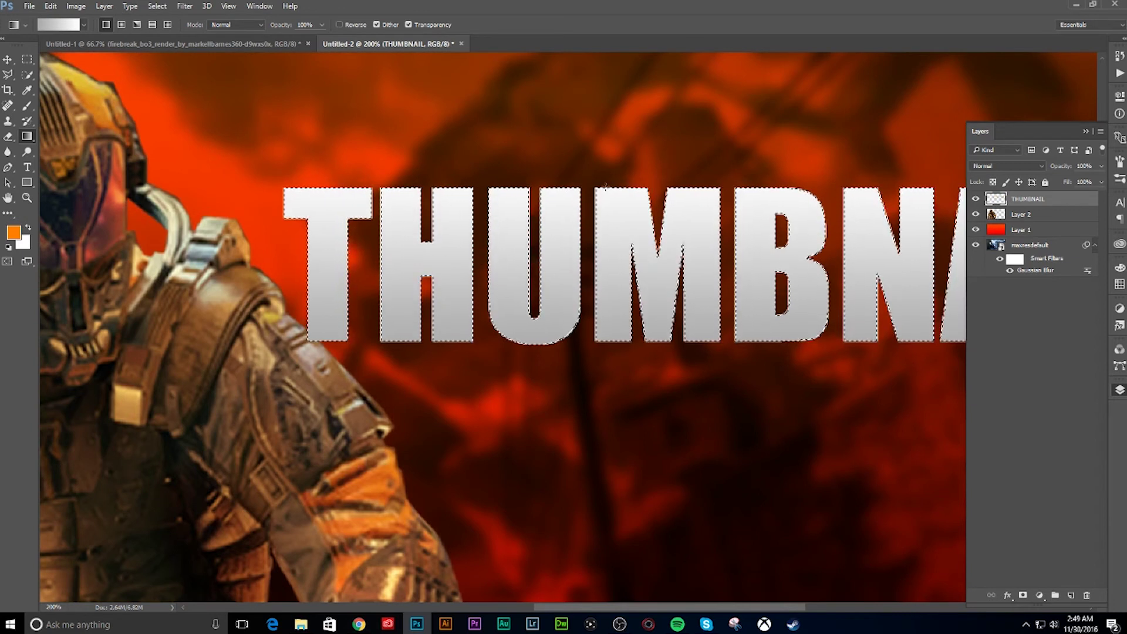
pyautogui.hotkey('ctrl', 'd')
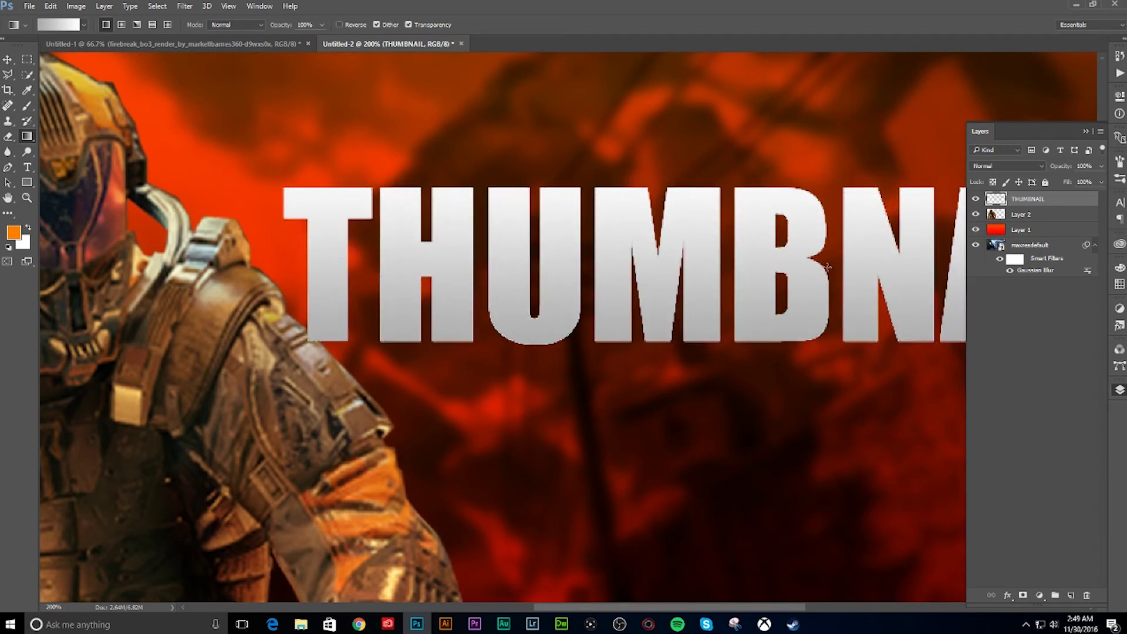
# Open the title's Layer Style and enable Inner Glow with a blue colour.
pyautogui.rightClick(996, 200)
pyautogui.click(1005, 205)
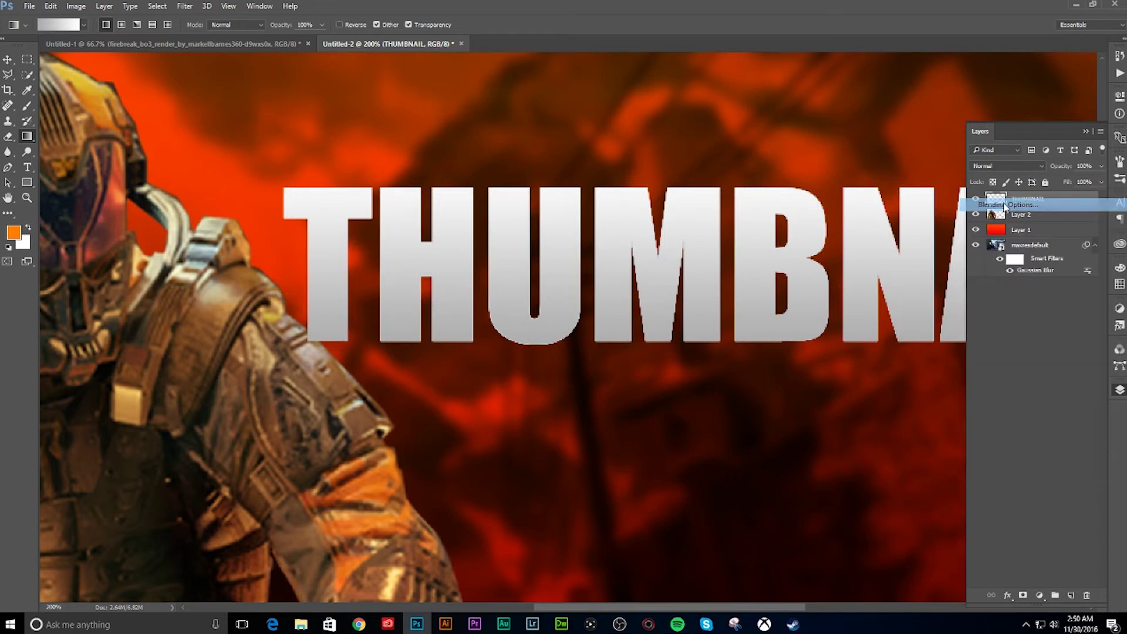
pyautogui.moveTo(382, 101); pyautogui.dragTo(214, 94)
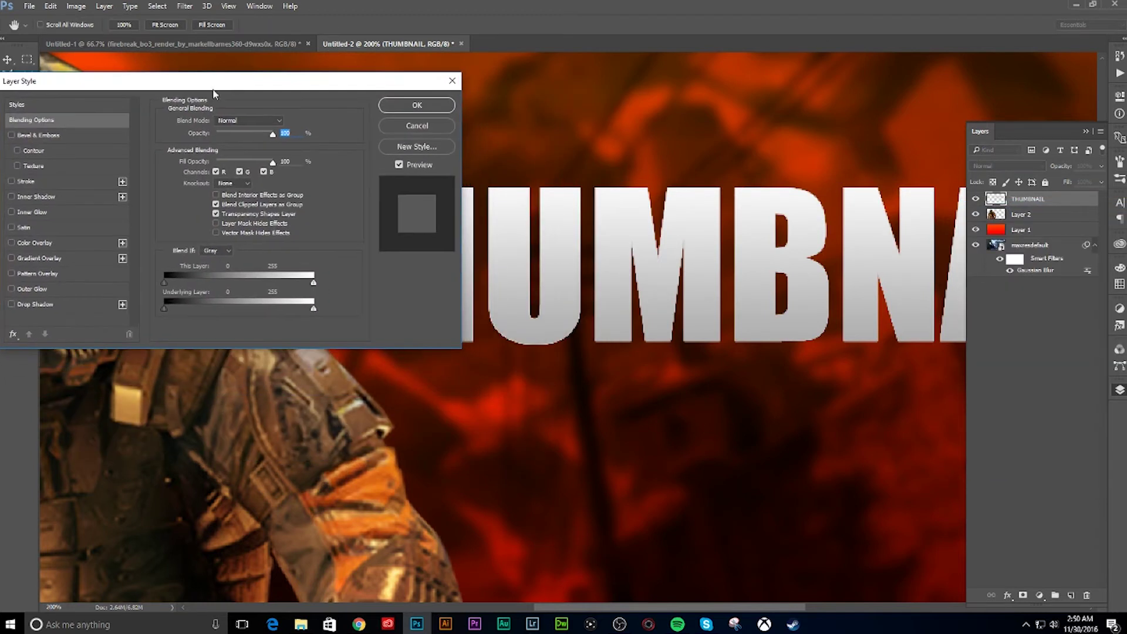
pyautogui.click(11, 212)
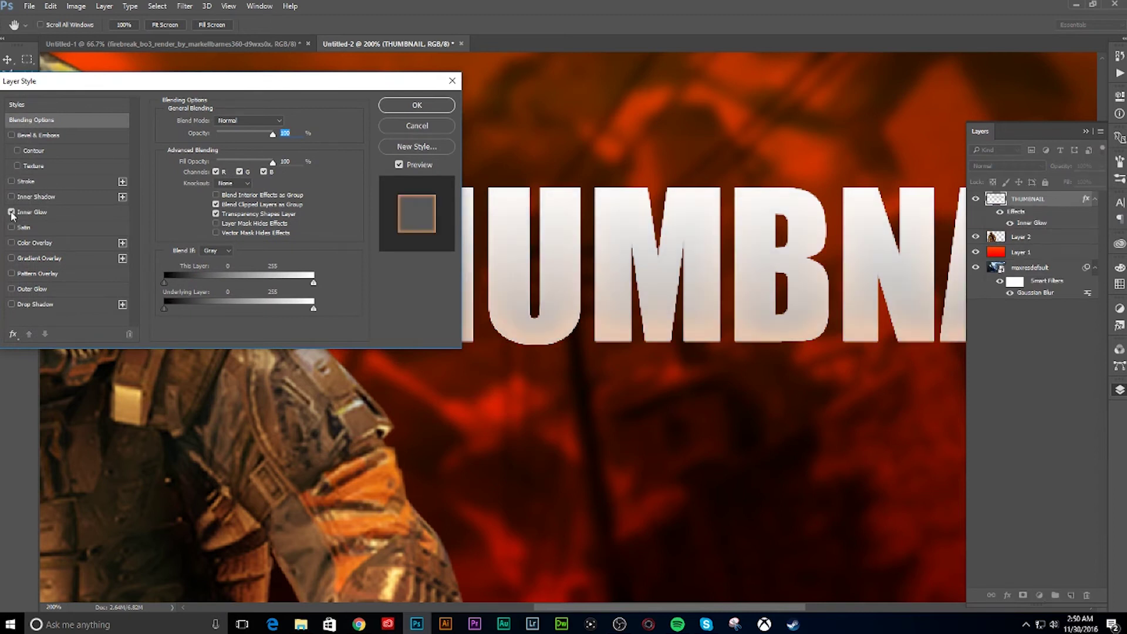
pyautogui.click(79, 212)
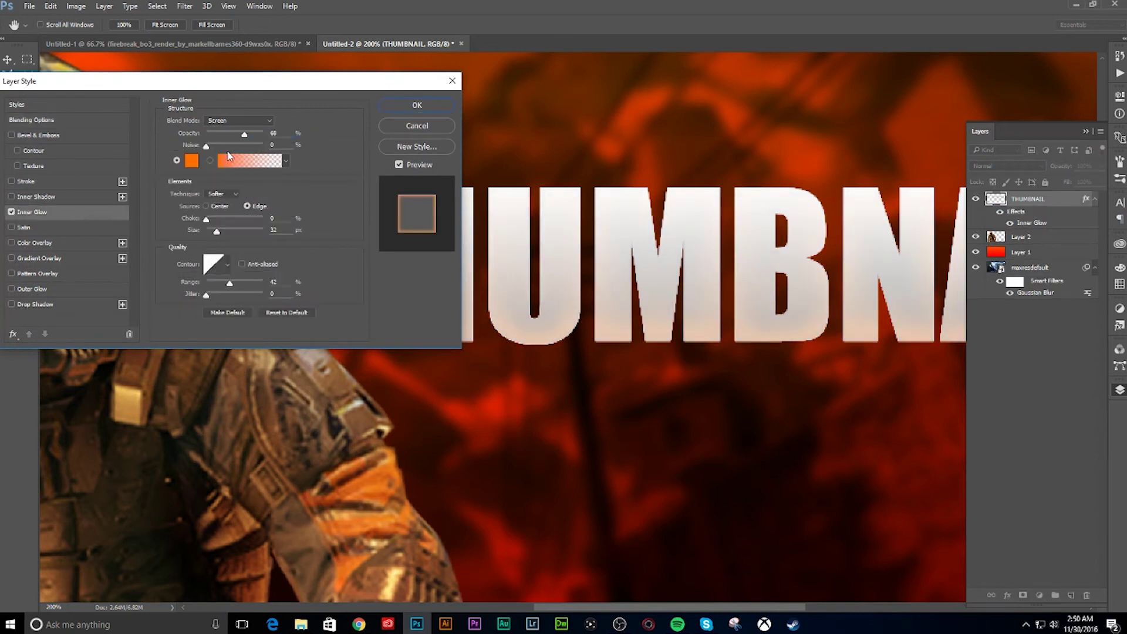
pyautogui.click(191, 161)
pyautogui.click(854, 186)
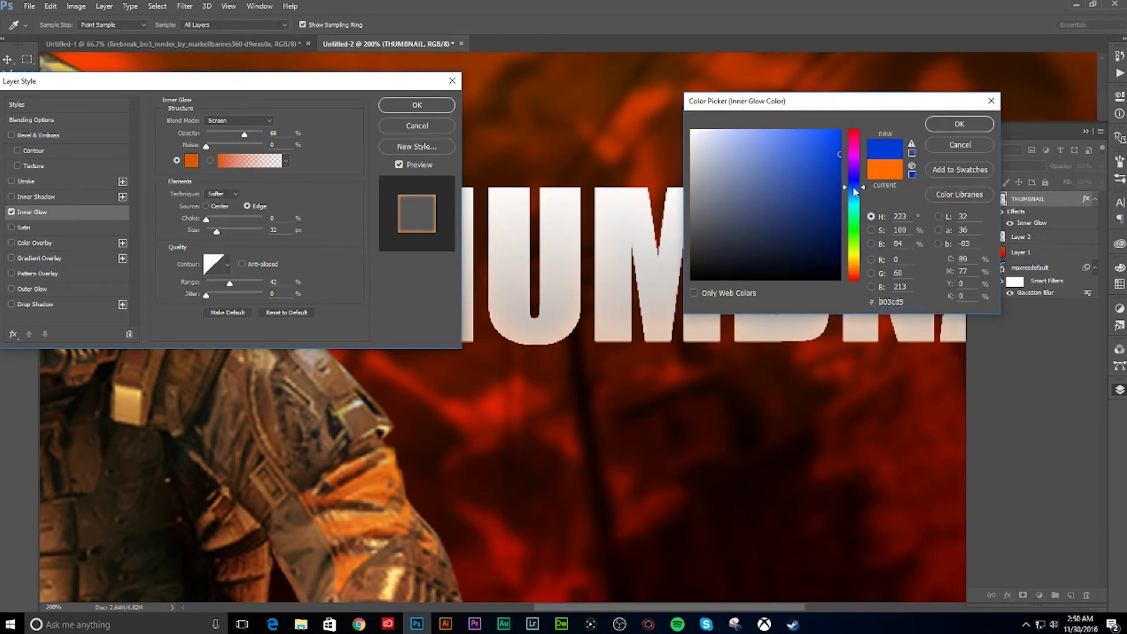
pyautogui.click(959, 124)
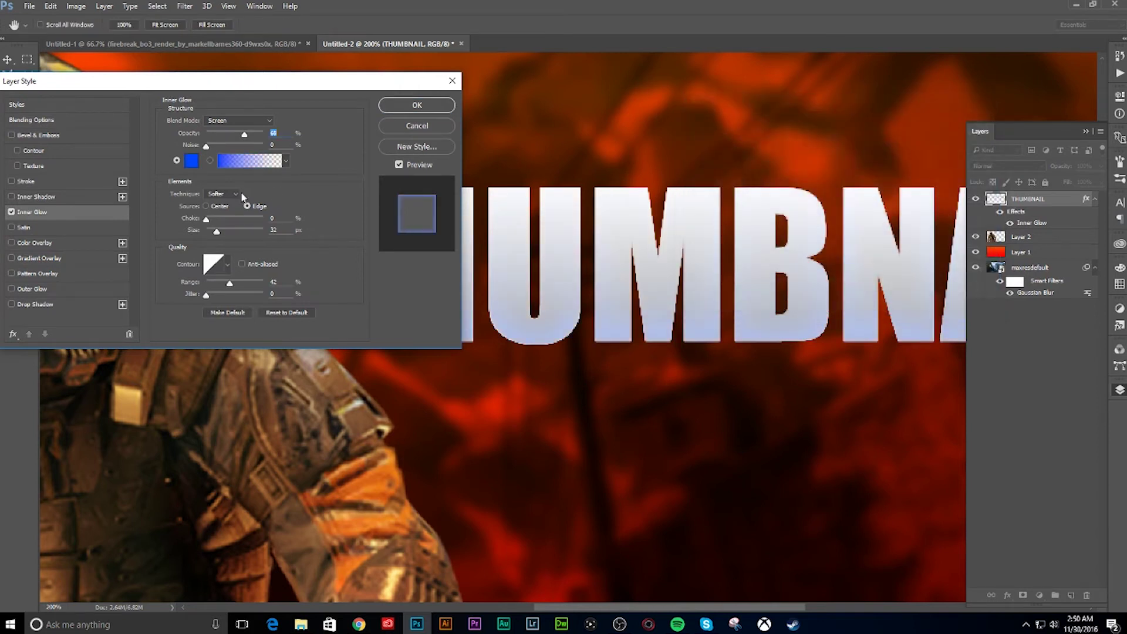
# Shrink the inner glow to about 13 px and change its colour to white #ffffff.
pyautogui.moveTo(218, 232); pyautogui.dragTo(215, 235)
pyautogui.moveTo(217, 238); pyautogui.dragTo(213, 238)
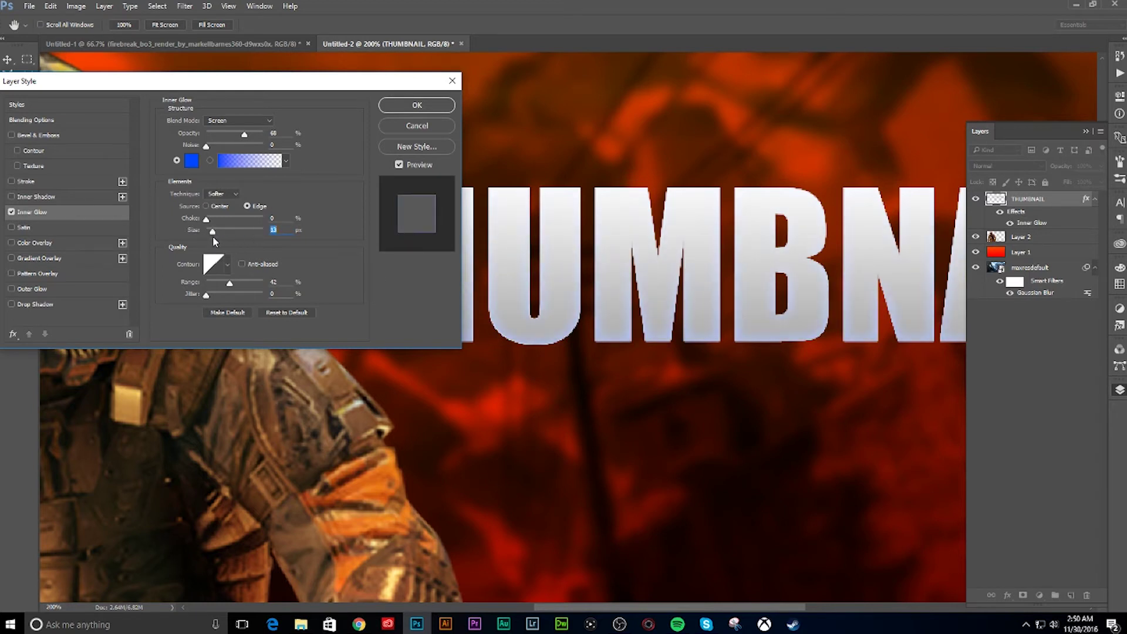
pyautogui.click(191, 161)
pyautogui.write('ffffff')
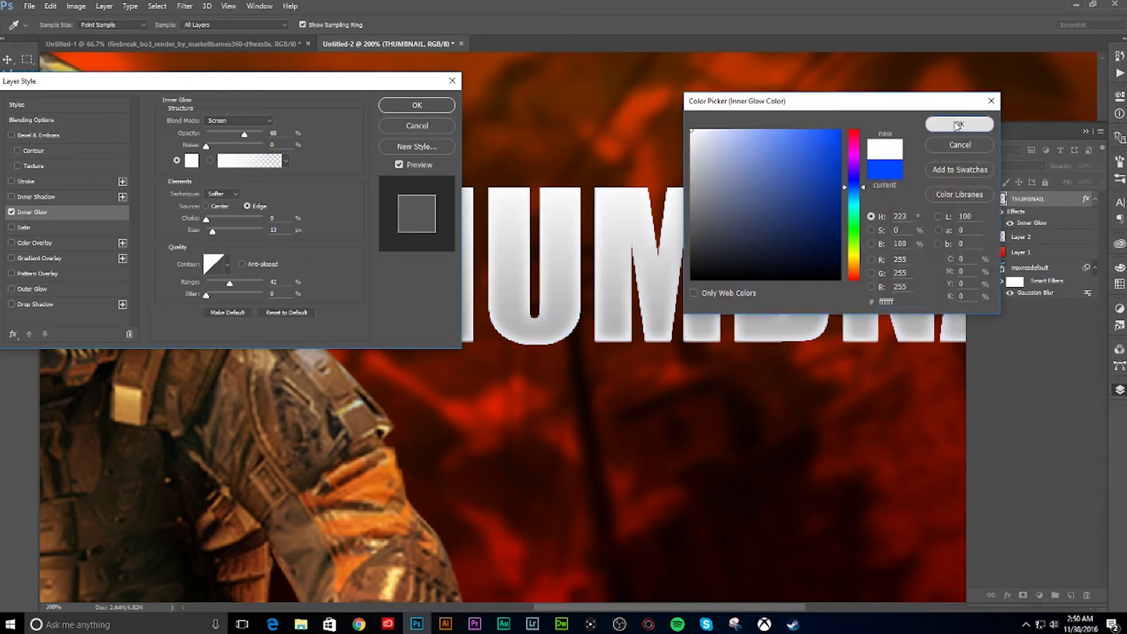
pyautogui.click(959, 124)
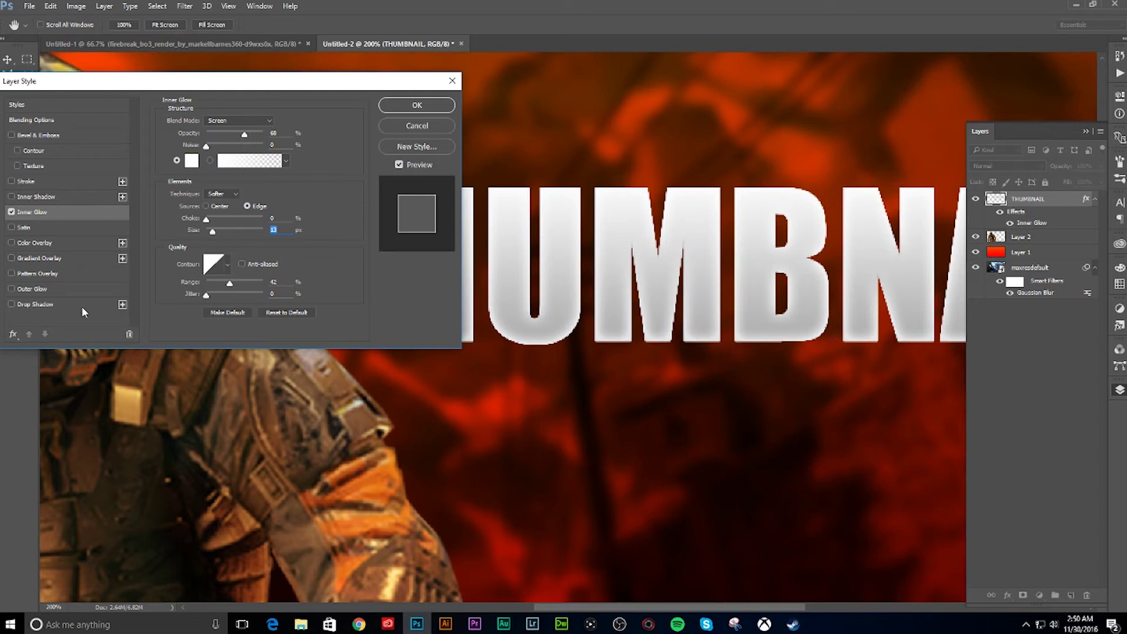
pyautogui.click(35, 303)
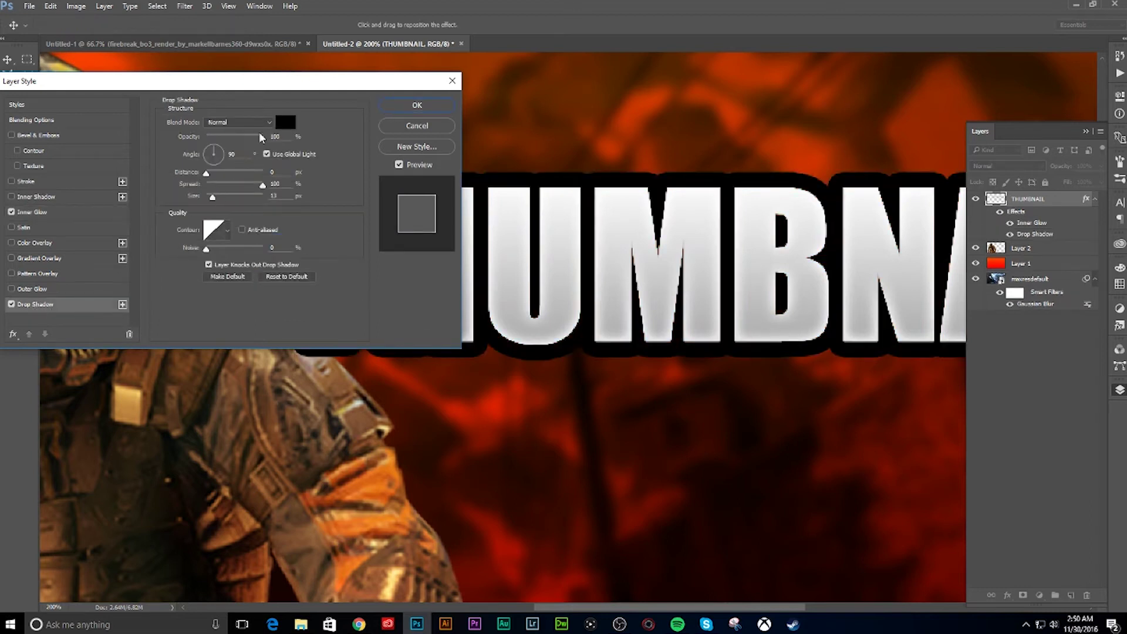
# Set the drop shadow spread to 8, apply the layer style, and zoom out.
pyautogui.moveTo(262, 184); pyautogui.dragTo(225, 199)
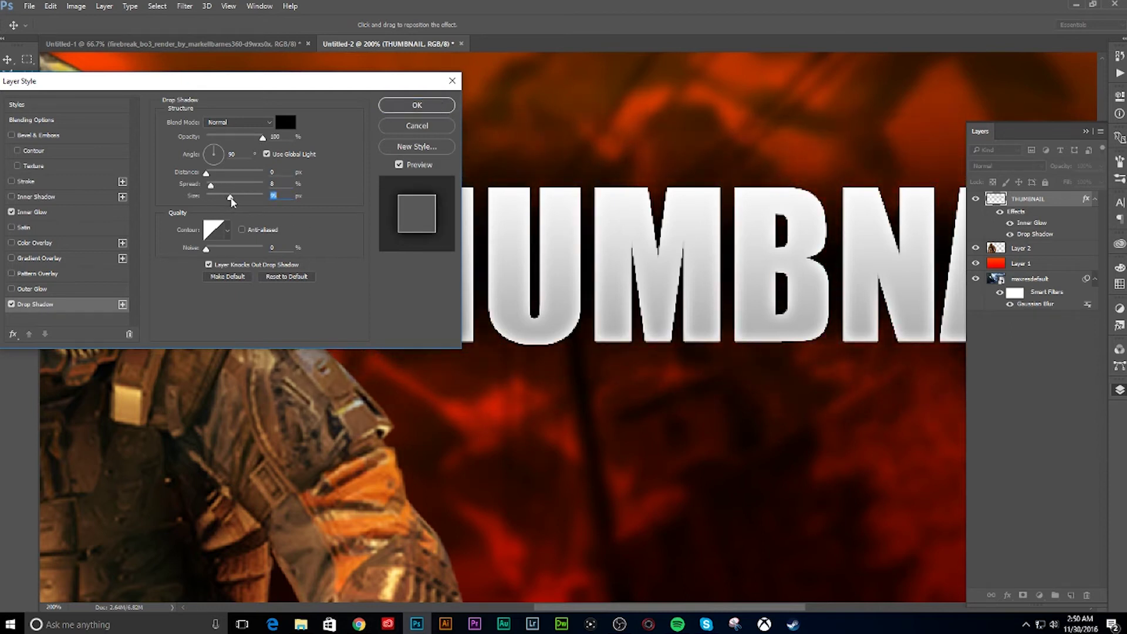
pyautogui.click(416, 104)
pyautogui.press('g')
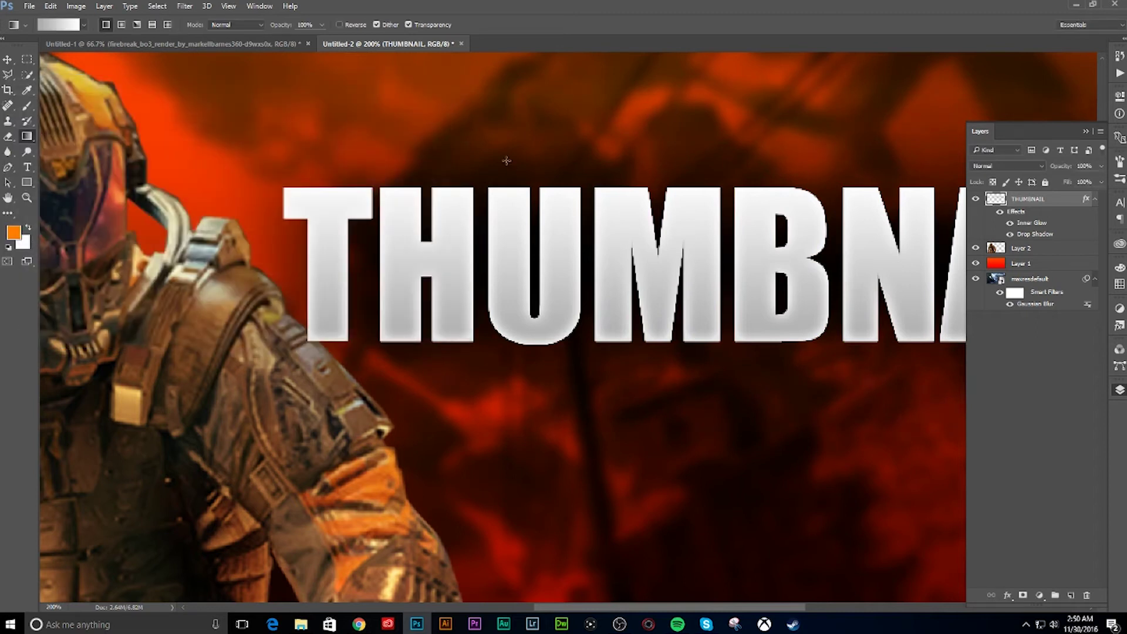
pyautogui.hotkey('ctrl', '-')
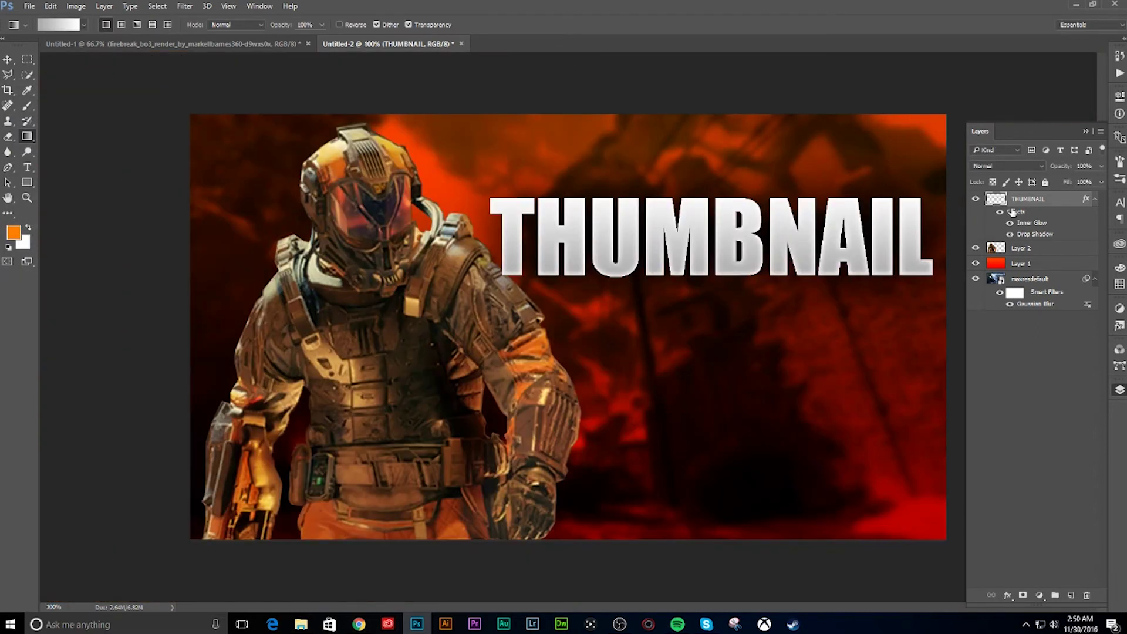
# Reopen THUMBNAIL's Drop Shadow and set opacity 95%, spread about 23, size about 43.
pyautogui.rightClick(1004, 202)
pyautogui.click(1000, 211)
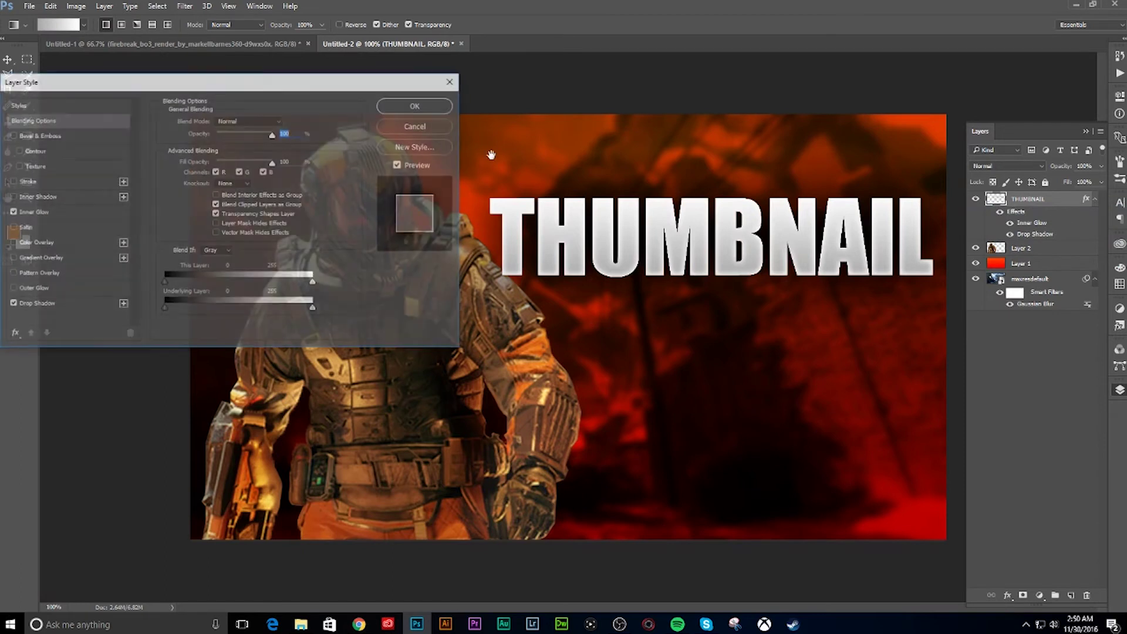
pyautogui.moveTo(368, 87); pyautogui.dragTo(375, 80)
pyautogui.click(64, 297)
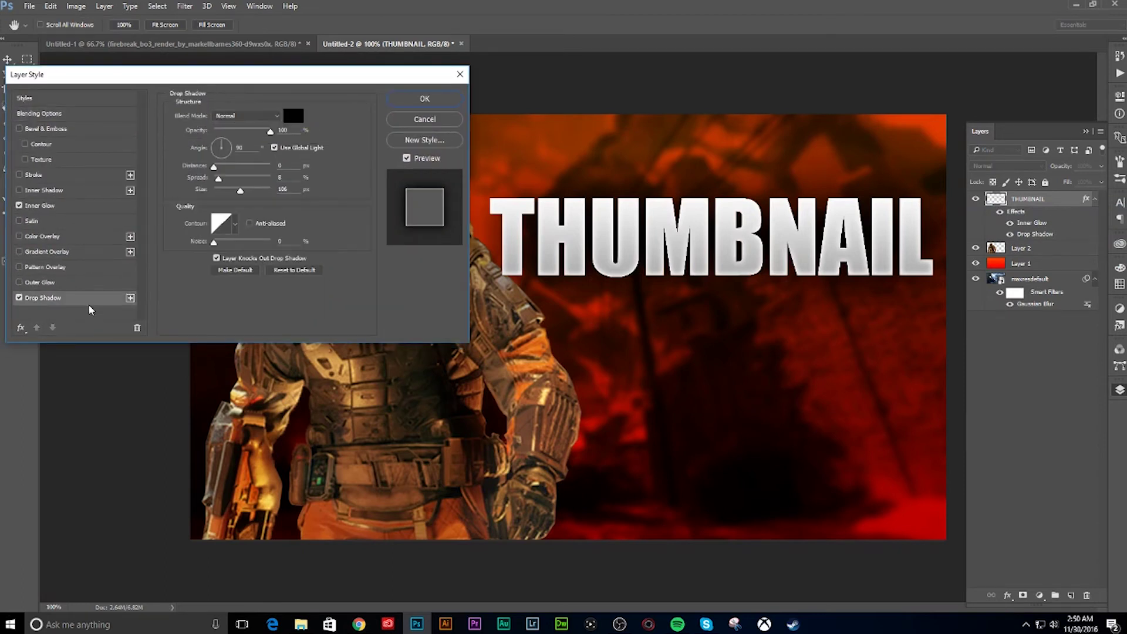
pyautogui.moveTo(219, 182); pyautogui.dragTo(238, 194)
pyautogui.moveTo(270, 133); pyautogui.dragTo(267, 133)
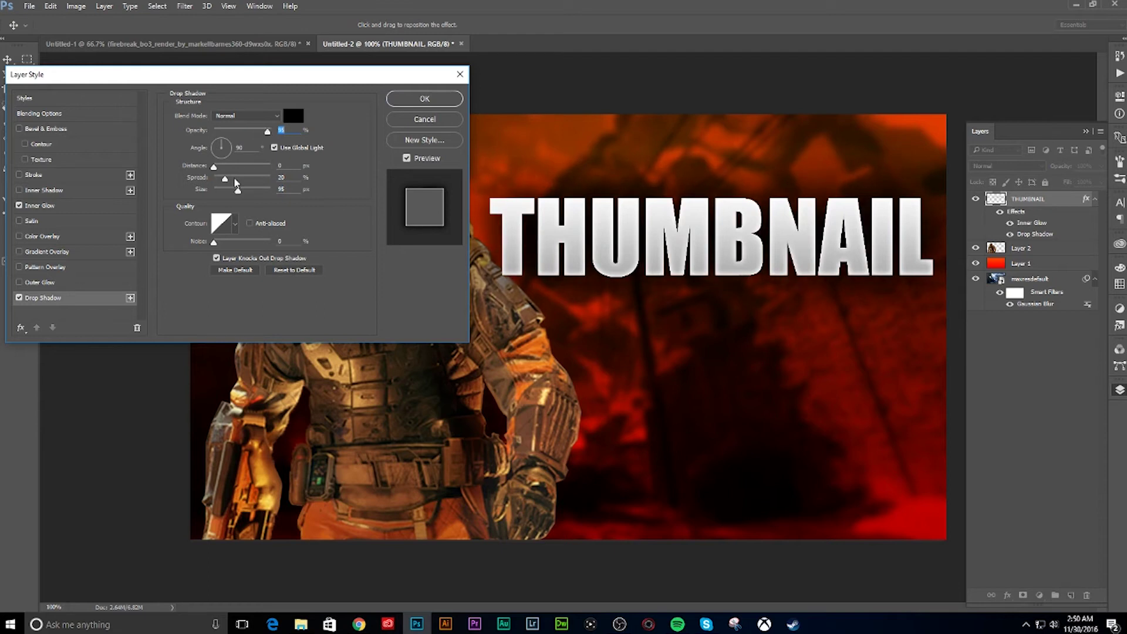
pyautogui.moveTo(226, 179); pyautogui.dragTo(232, 194)
pyautogui.moveTo(231, 195); pyautogui.dragTo(229, 194)
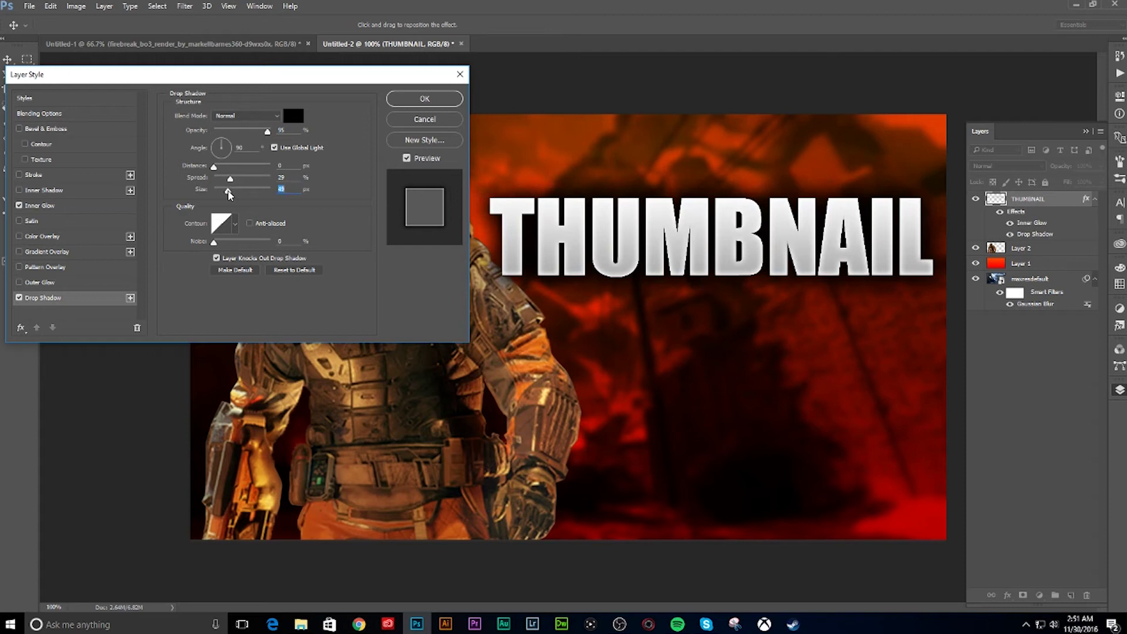
pyautogui.click(409, 100)
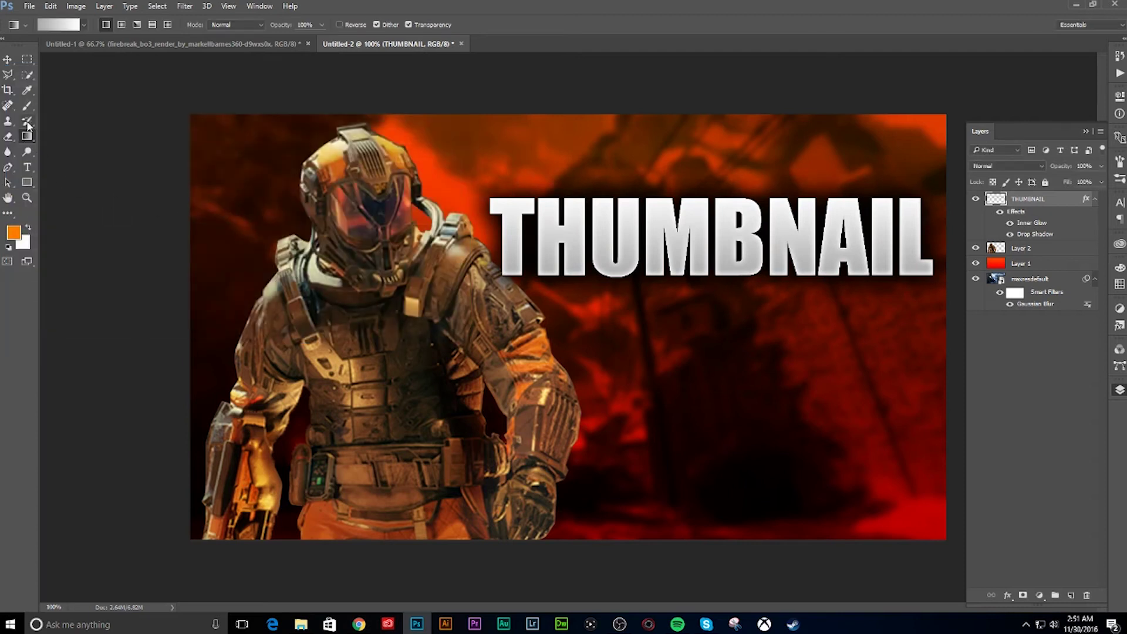
# Type TUTORIAL below THUMBNAIL and set it in the Airstrike font.
pyautogui.click(27, 166)
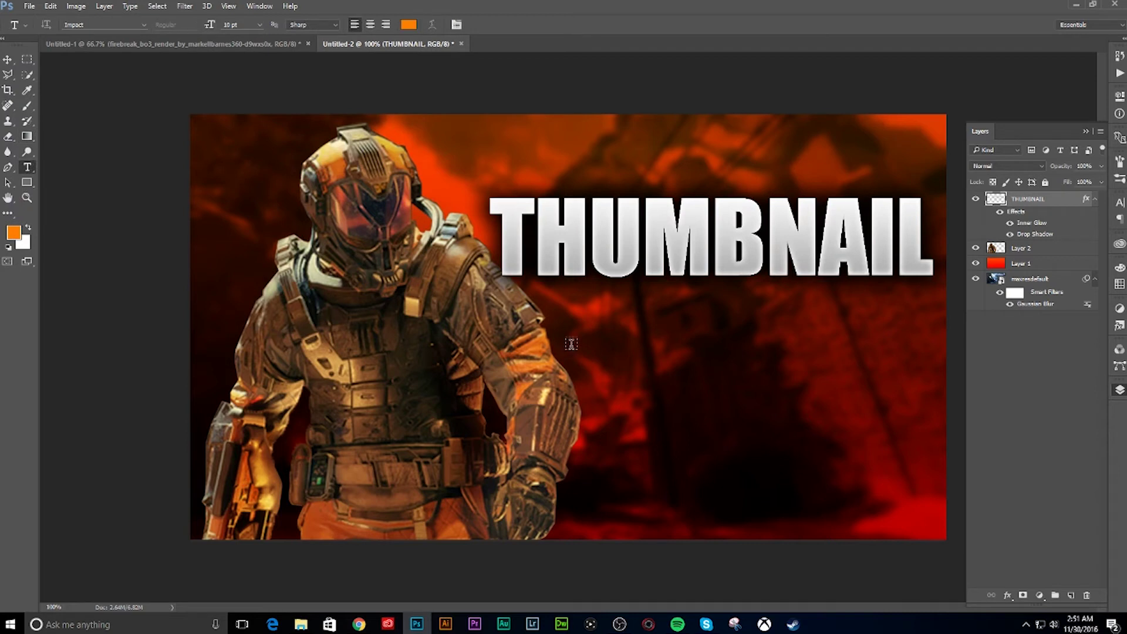
pyautogui.click(571, 344)
pyautogui.write('TU')
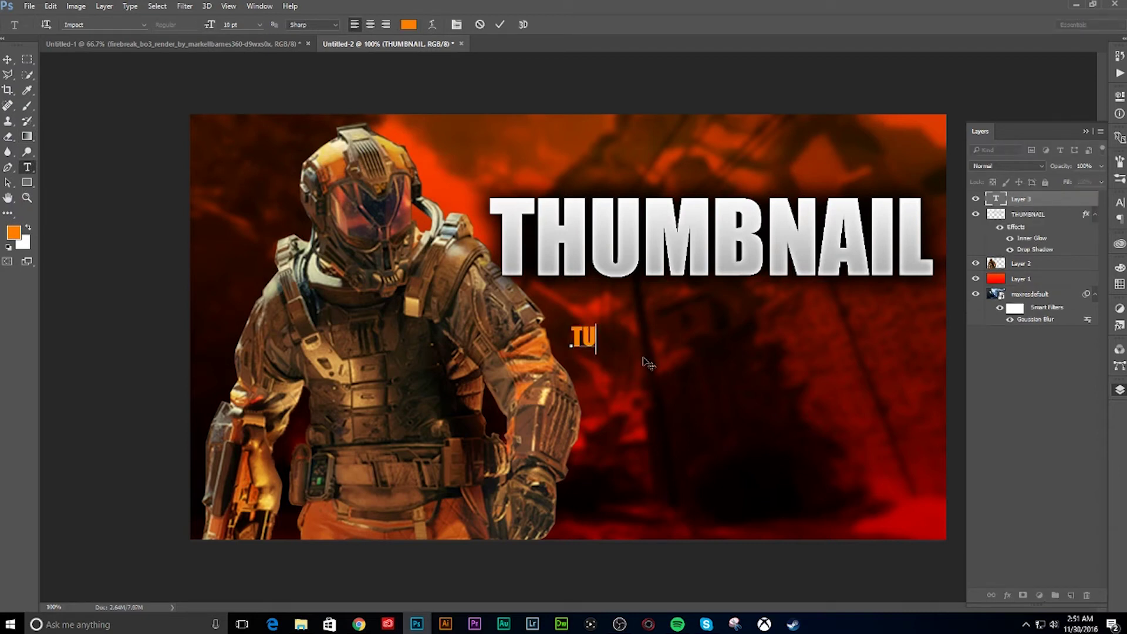
pyautogui.write('TORIAL')
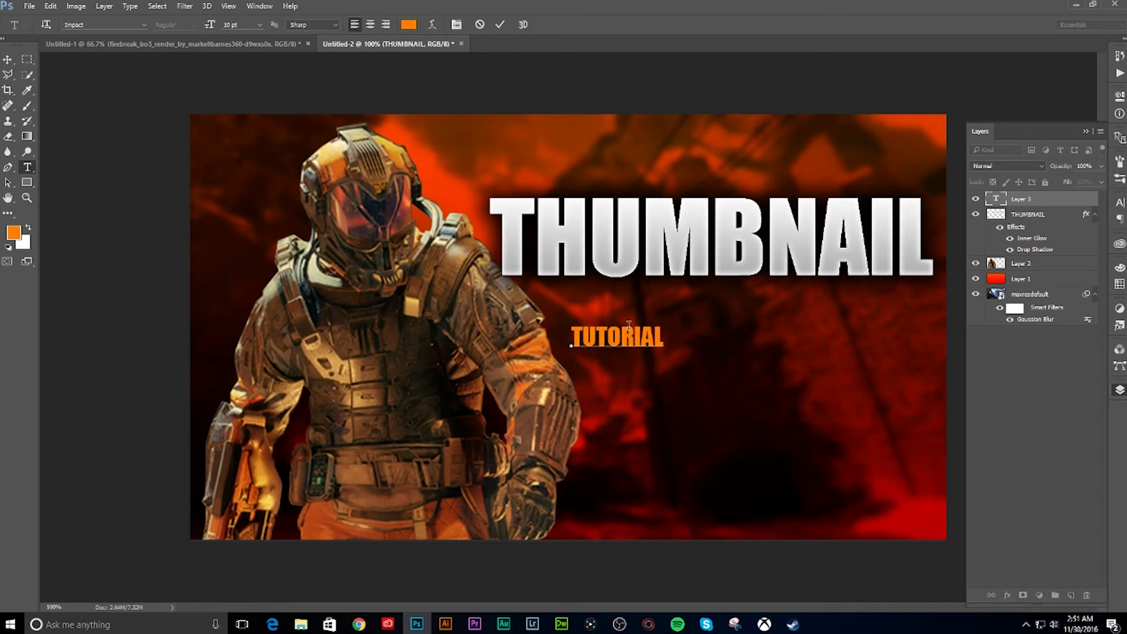
pyautogui.moveTo(628, 324); pyautogui.dragTo(580, 338)
pyautogui.click(143, 25)
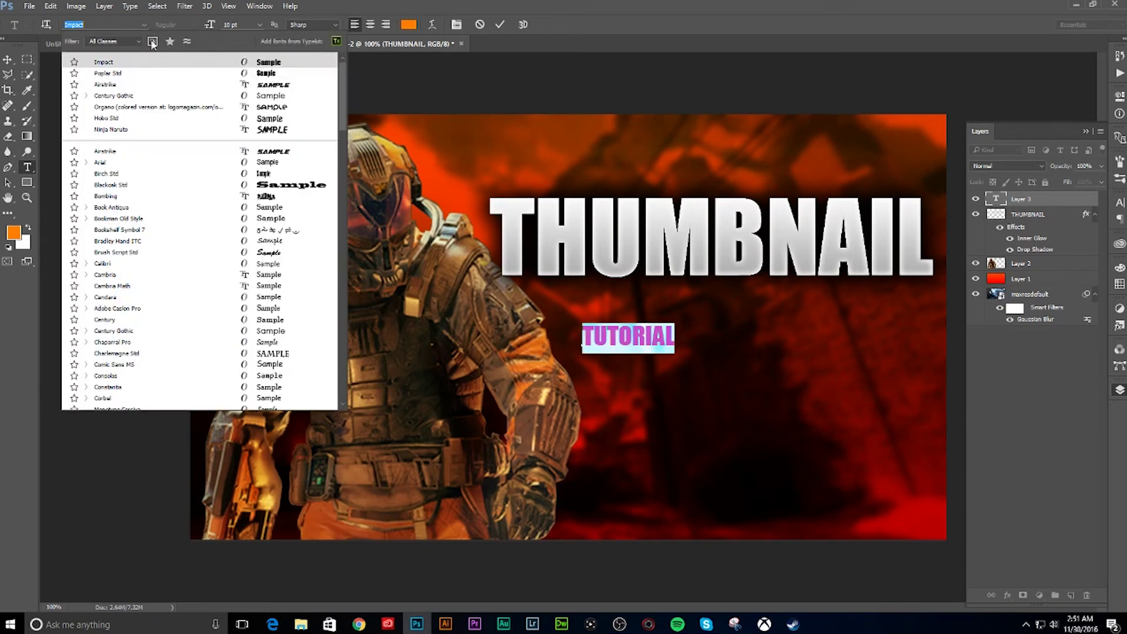
pyautogui.click(217, 88)
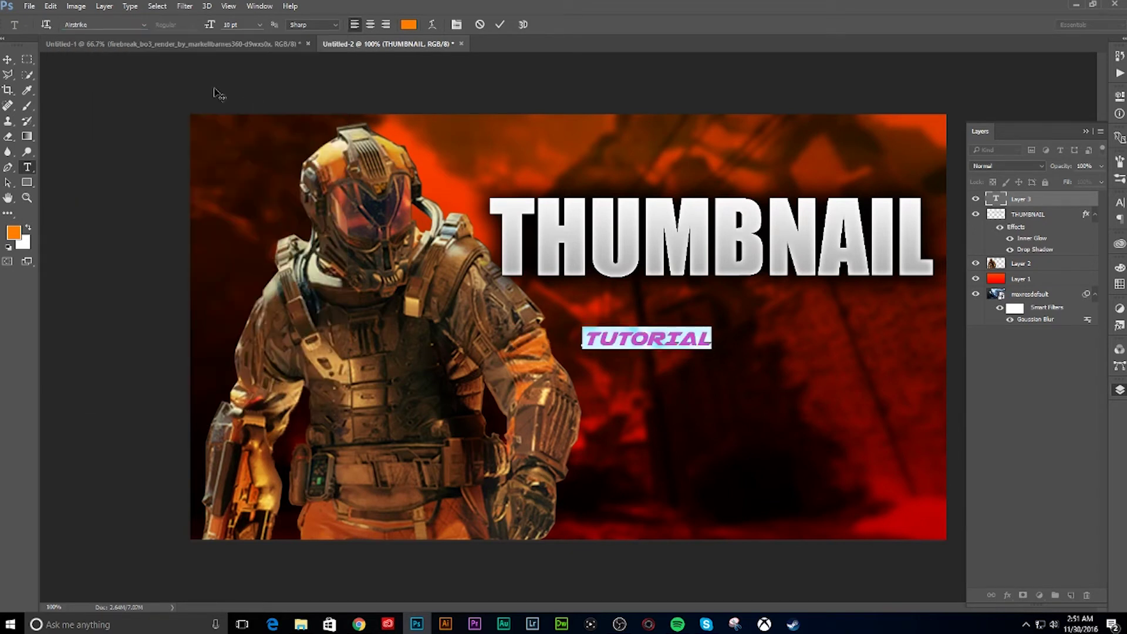
pyautogui.click(7, 61)
# Enlarge TUTORIAL and position it under THUMBNAIL, matching its width.
pyautogui.hotkey('ctrl', 't')
pyautogui.moveTo(711, 351); pyautogui.dragTo(924, 437)
pyautogui.moveTo(848, 374); pyautogui.dragTo(754, 324)
pyautogui.moveTo(833, 334); pyautogui.dragTo(926, 405)
pyautogui.moveTo(936, 354); pyautogui.dragTo(888, 327)
pyautogui.moveTo(935, 355); pyautogui.dragTo(936, 356)
pyautogui.press('Return')
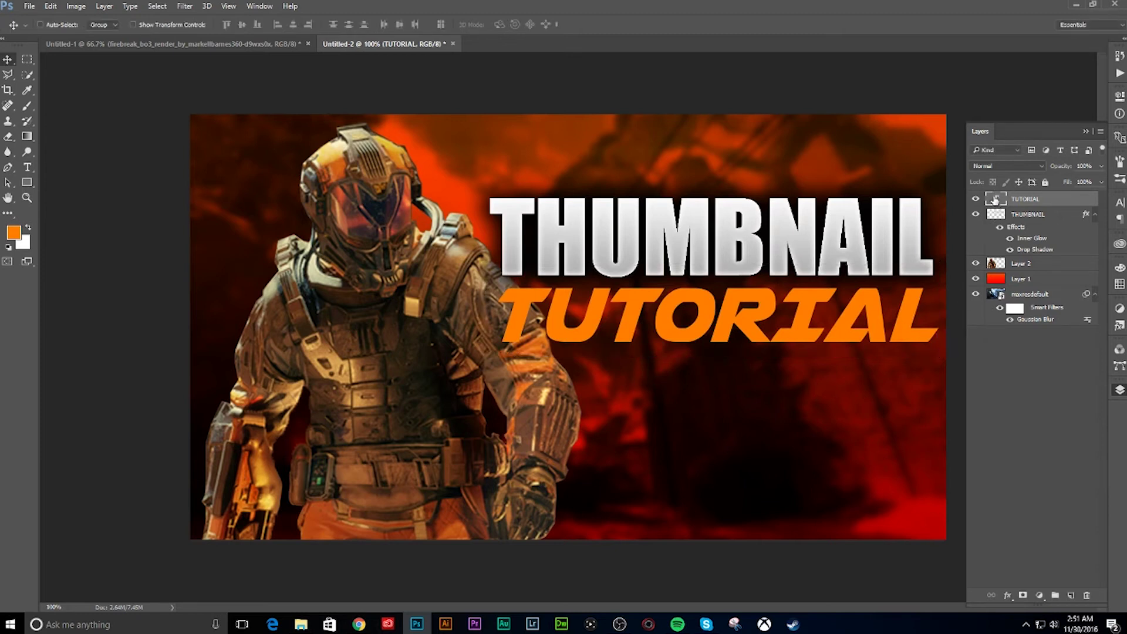
# Select the TUTORIAL letters' pixels and switch to the Gradient tool.
pyautogui.rightClick(994, 200)
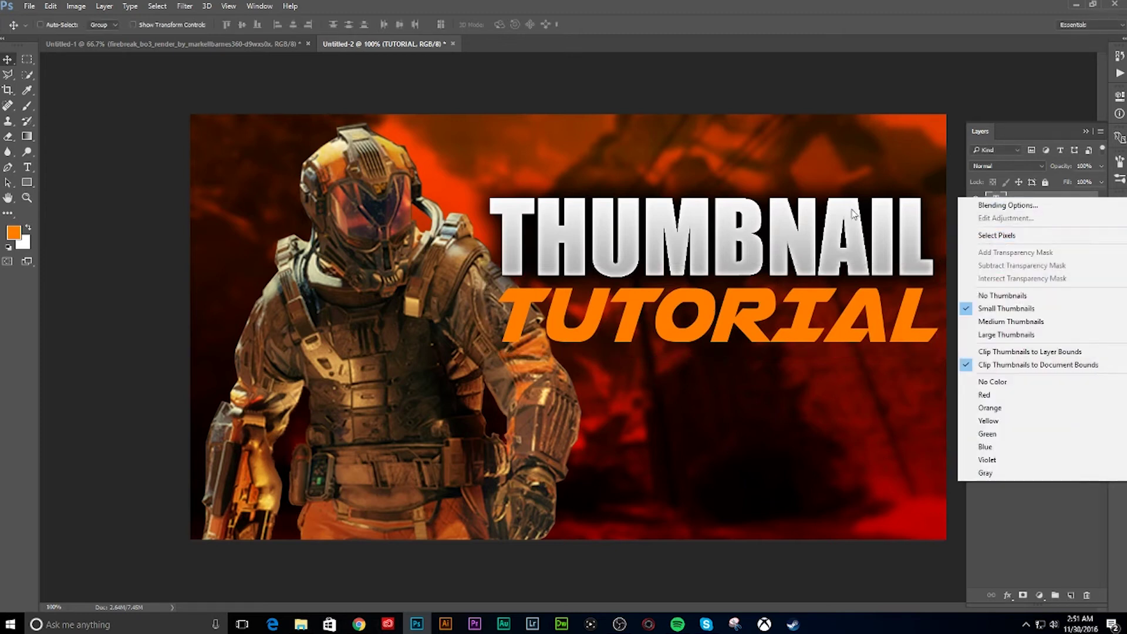
pyautogui.click(986, 236)
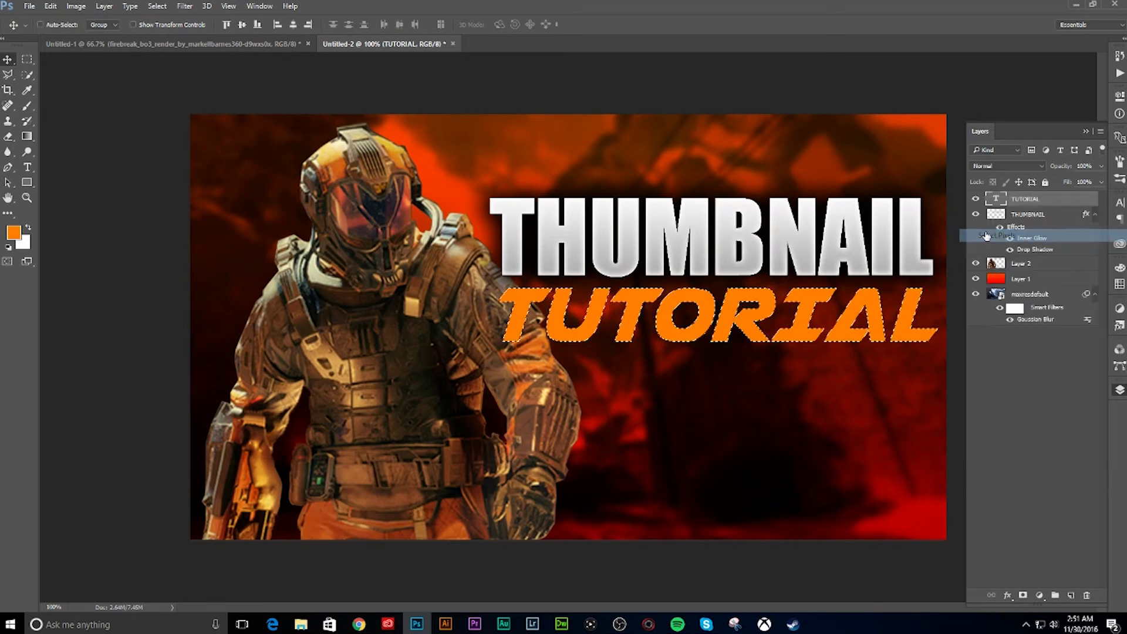
pyautogui.click(27, 136)
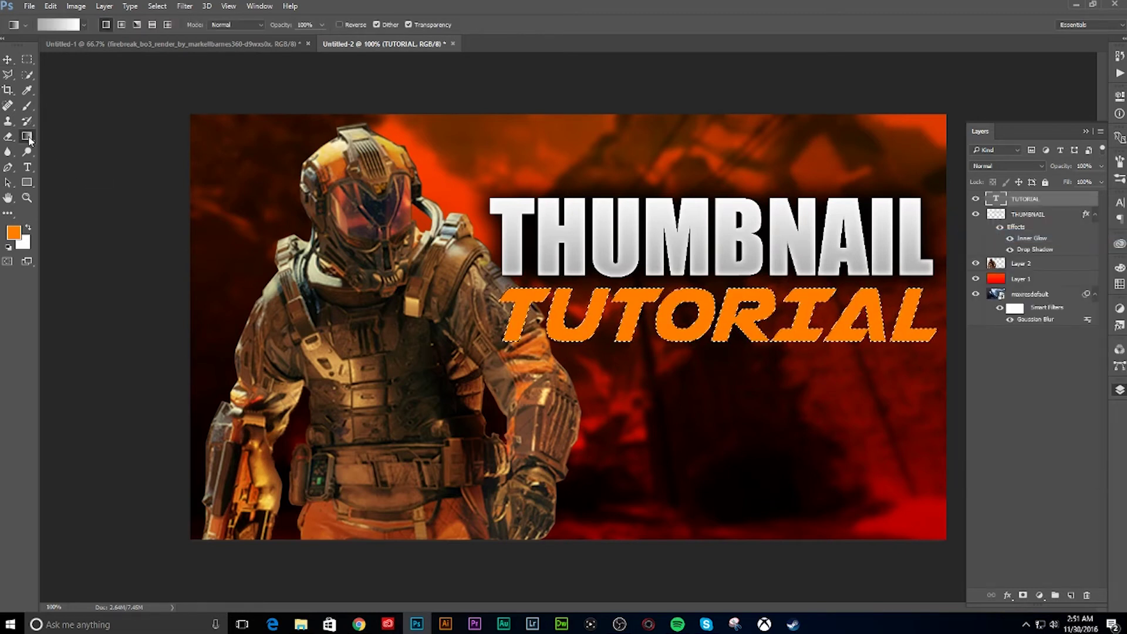
pyautogui.click(58, 25)
# Set the gradient's start stop to orange and its end stop to red-orange #ff4200.
pyautogui.doubleClick(738, 325)
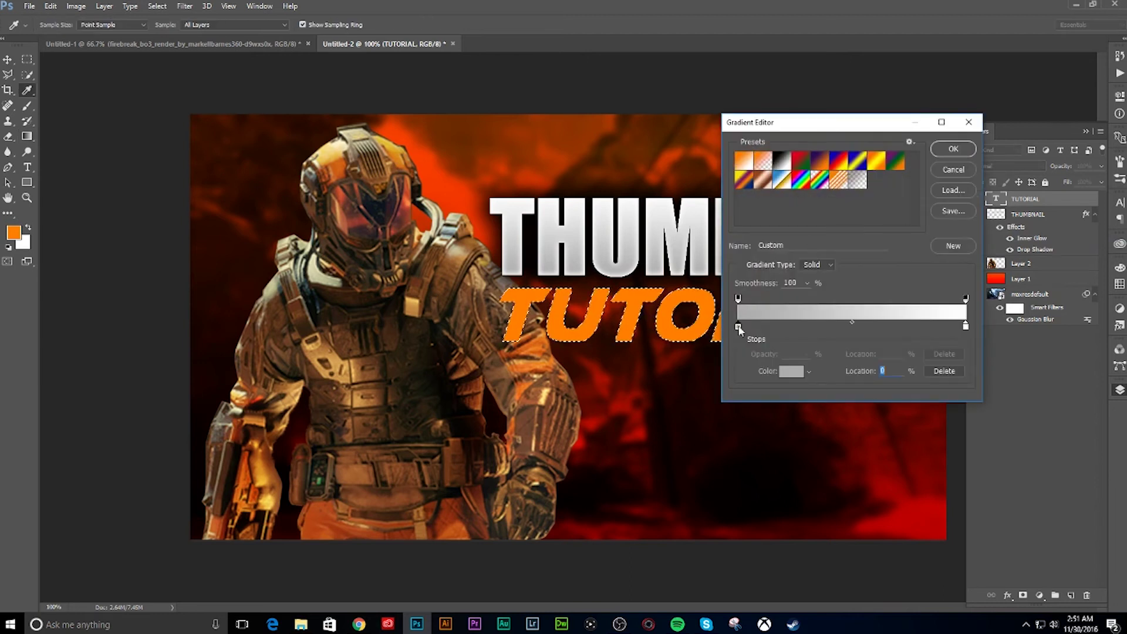
pyautogui.click(851, 274)
pyautogui.click(806, 220)
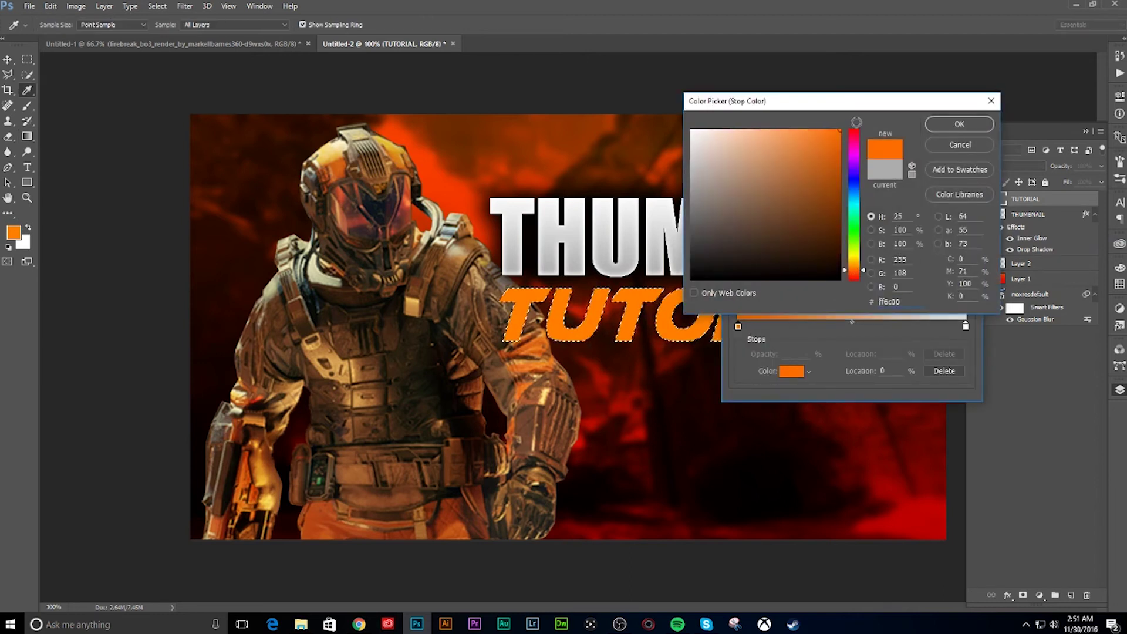
pyautogui.click(958, 124)
pyautogui.click(965, 326)
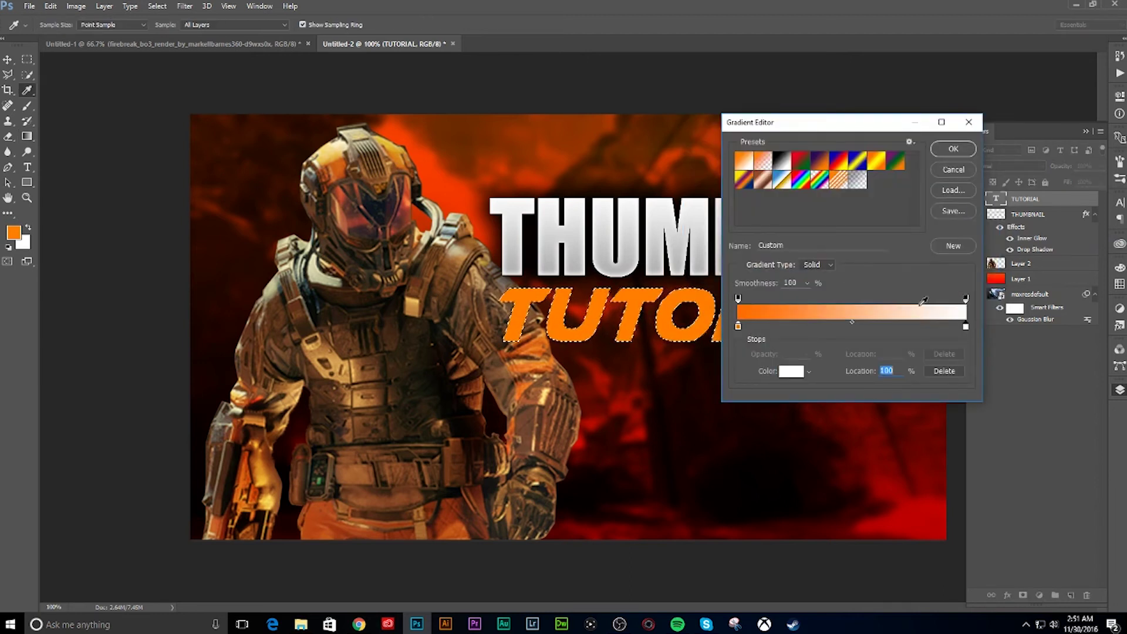
pyautogui.doubleClick(965, 327)
pyautogui.moveTo(837, 241); pyautogui.dragTo(841, 121)
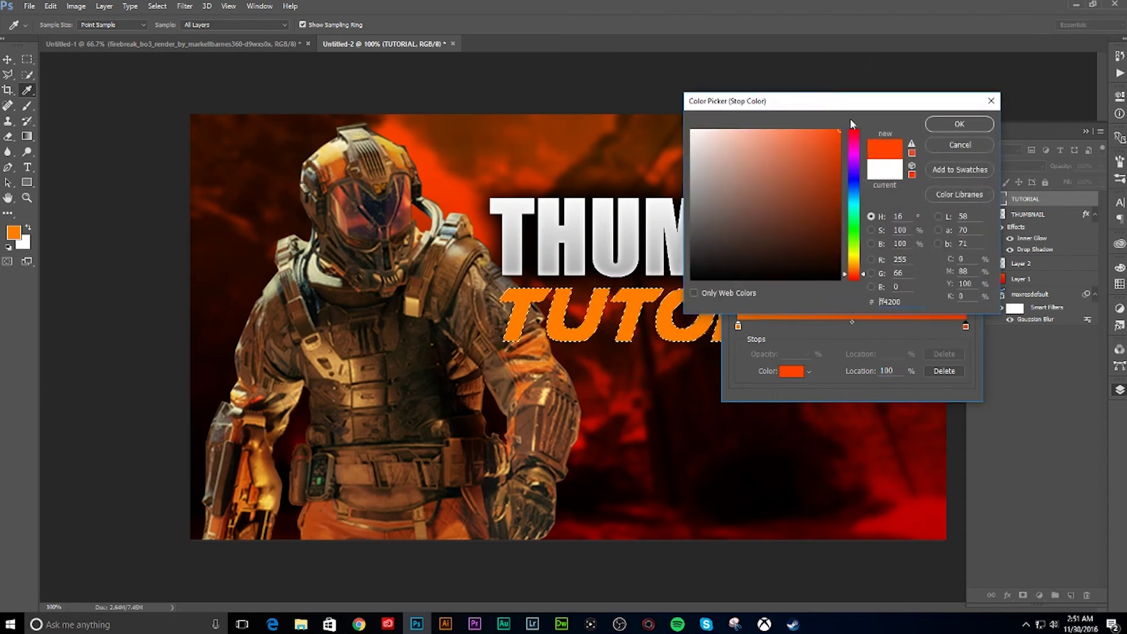